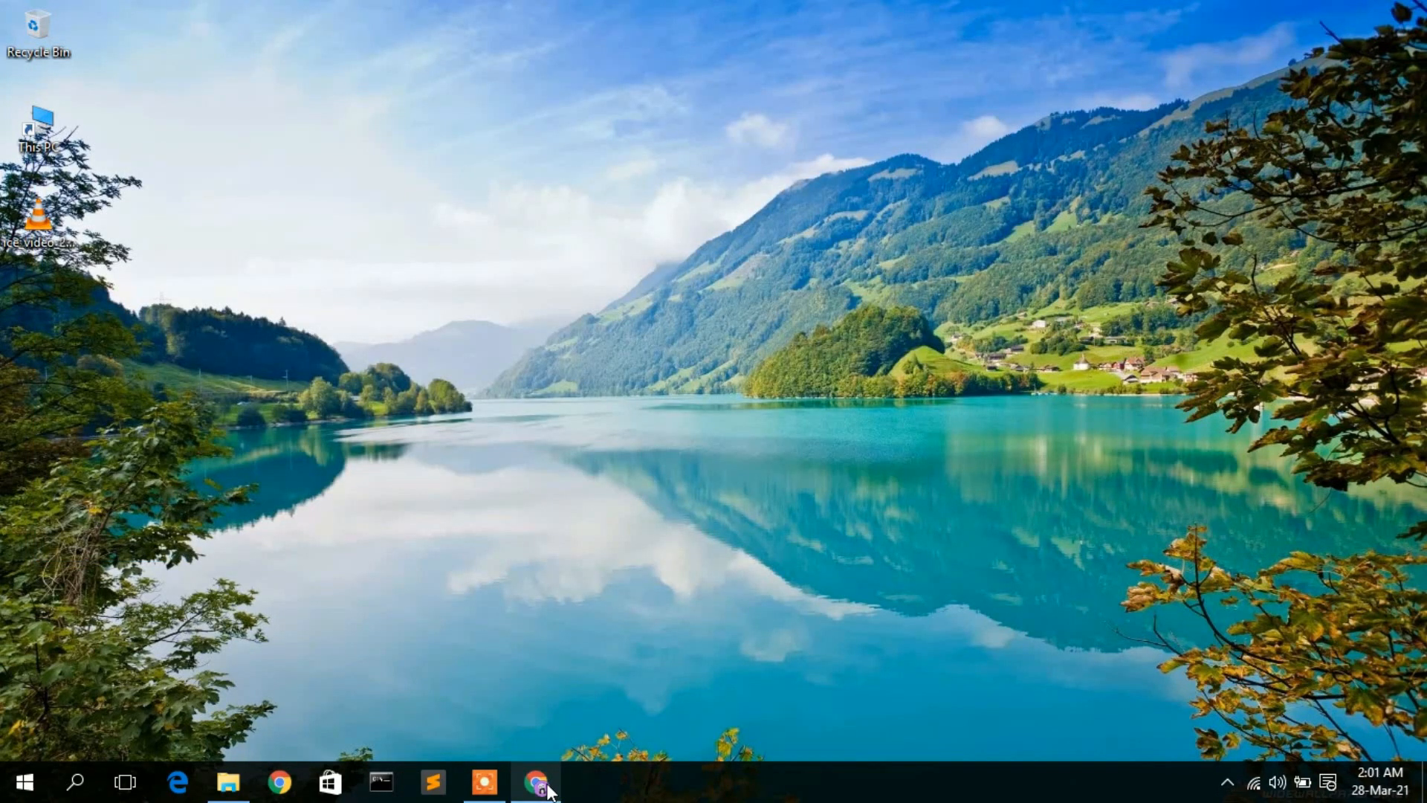
Step: Switch to Chrome, search Google for "eclipse ide download" and open the Eclipse Foundation's downloads page
mouse_move(549, 791)
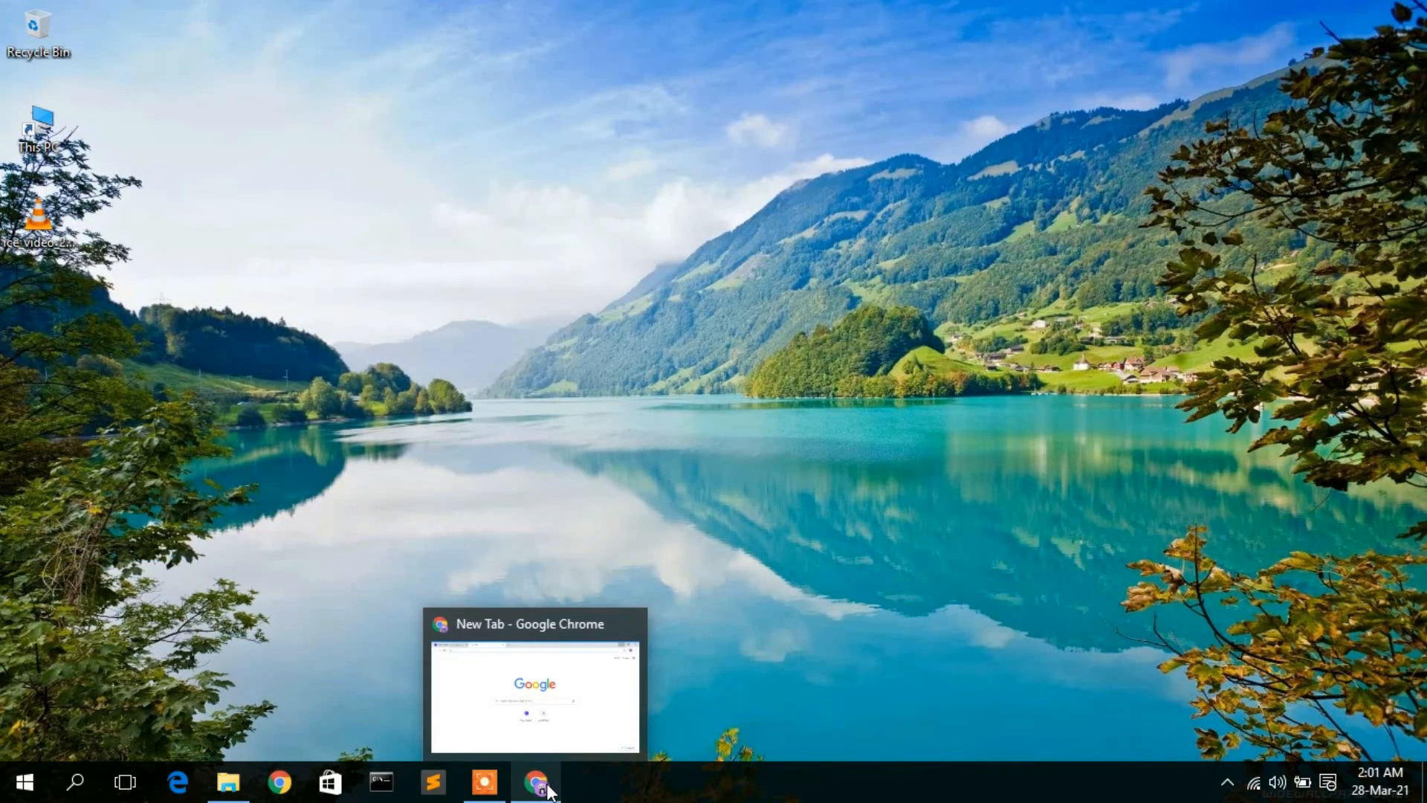
click(549, 790)
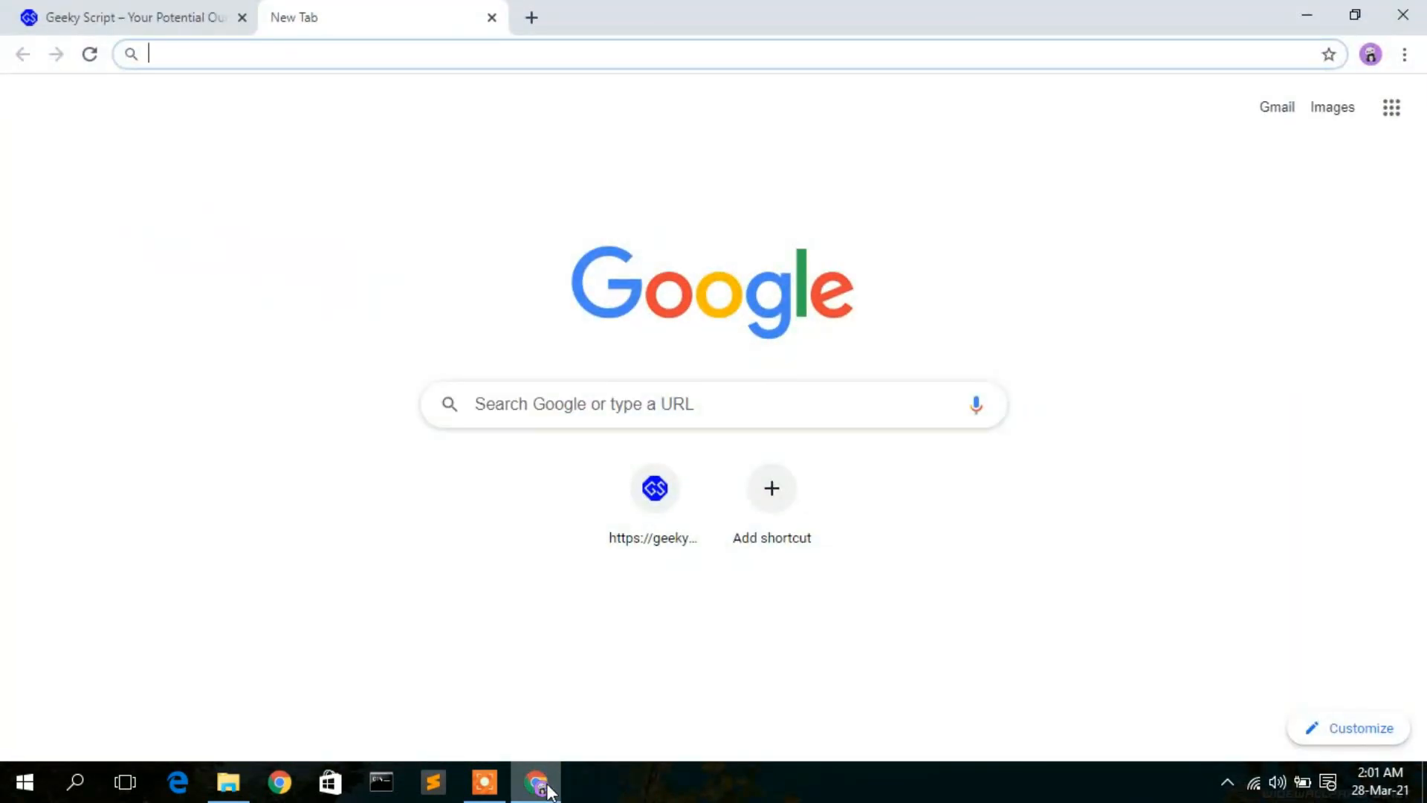
text(eclipse ide)
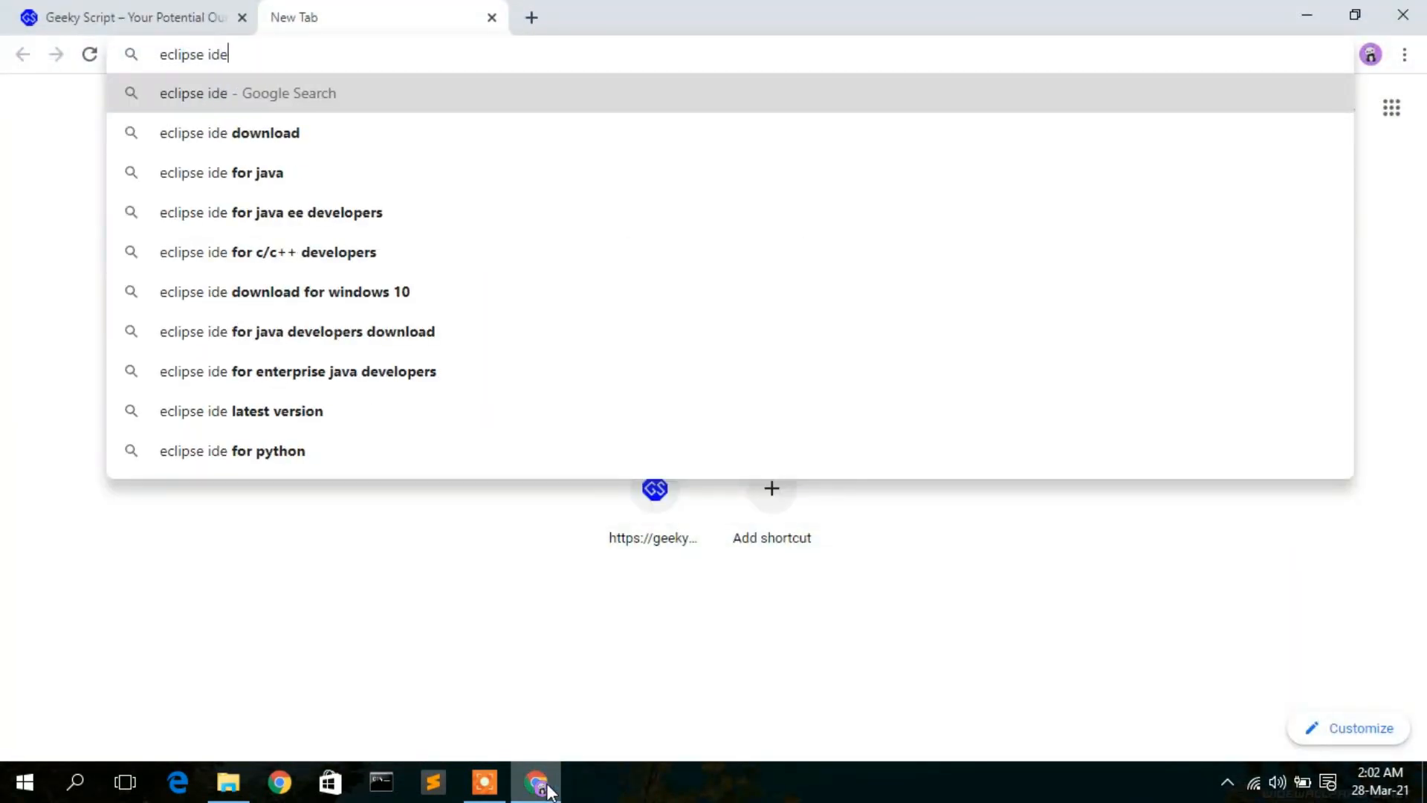
key(Down)
key(Return)
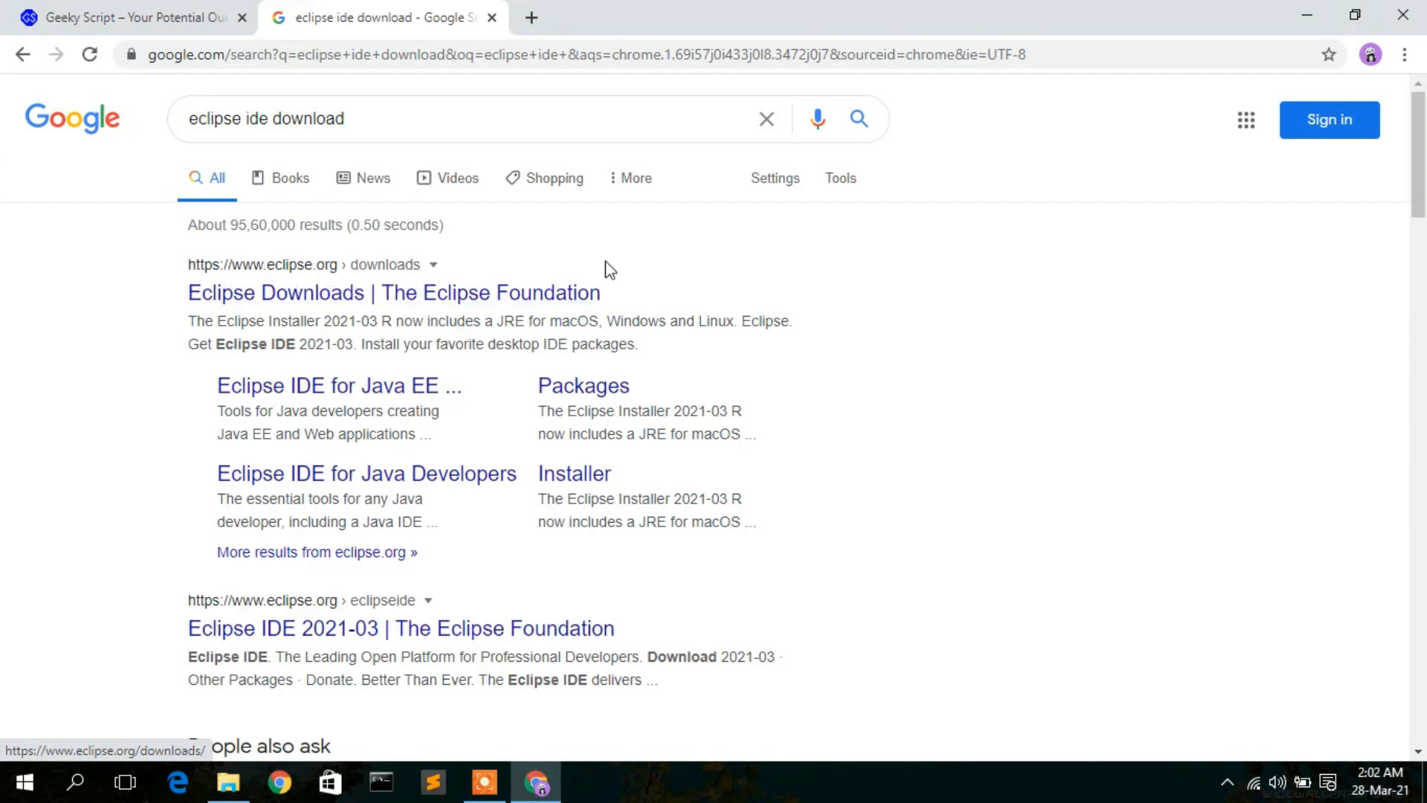
click(375, 297)
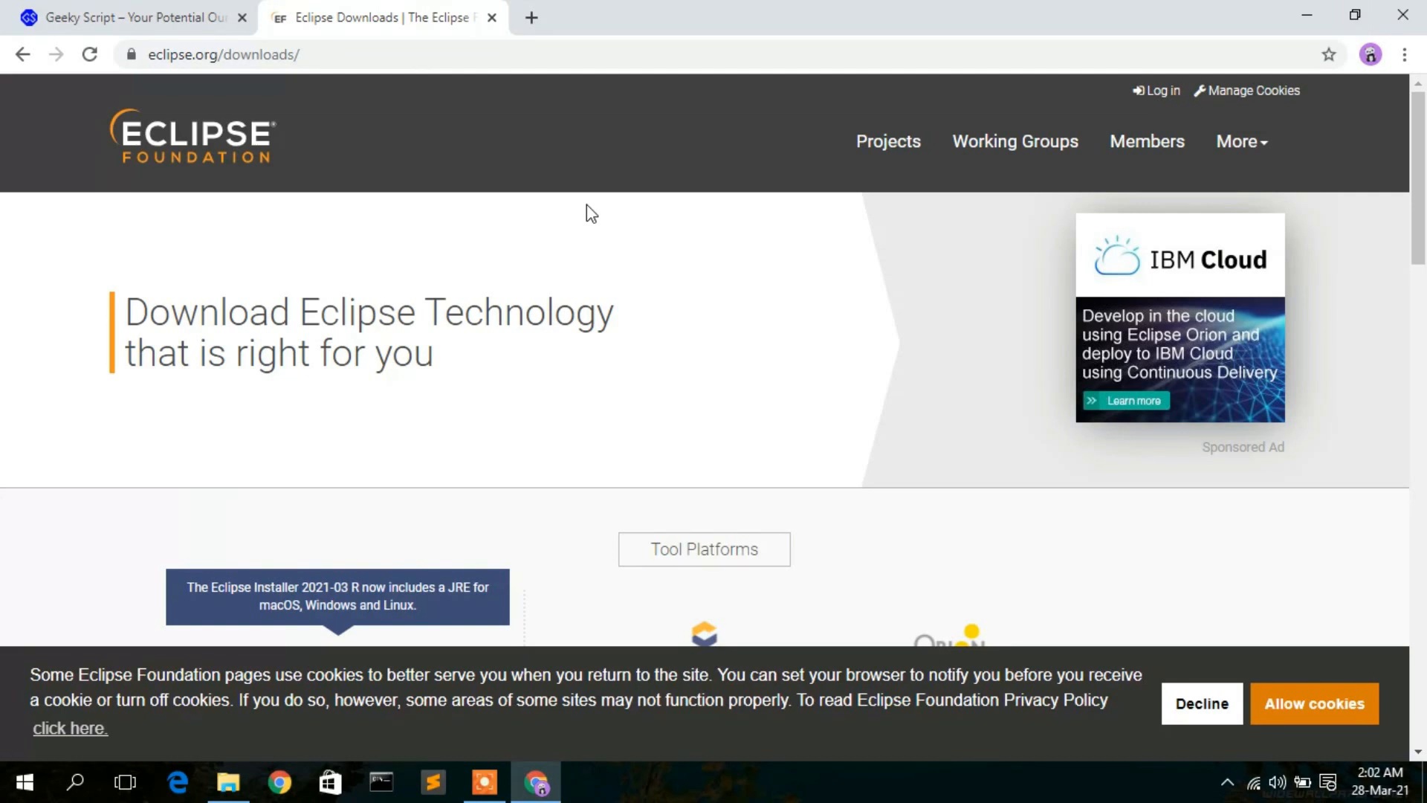
Step: Download the x86_64 installer of Eclipse IDE 2021-03, eclipse-inst-jre-win64.exe, from the offered mirror
scroll(587, 205, down, 4)
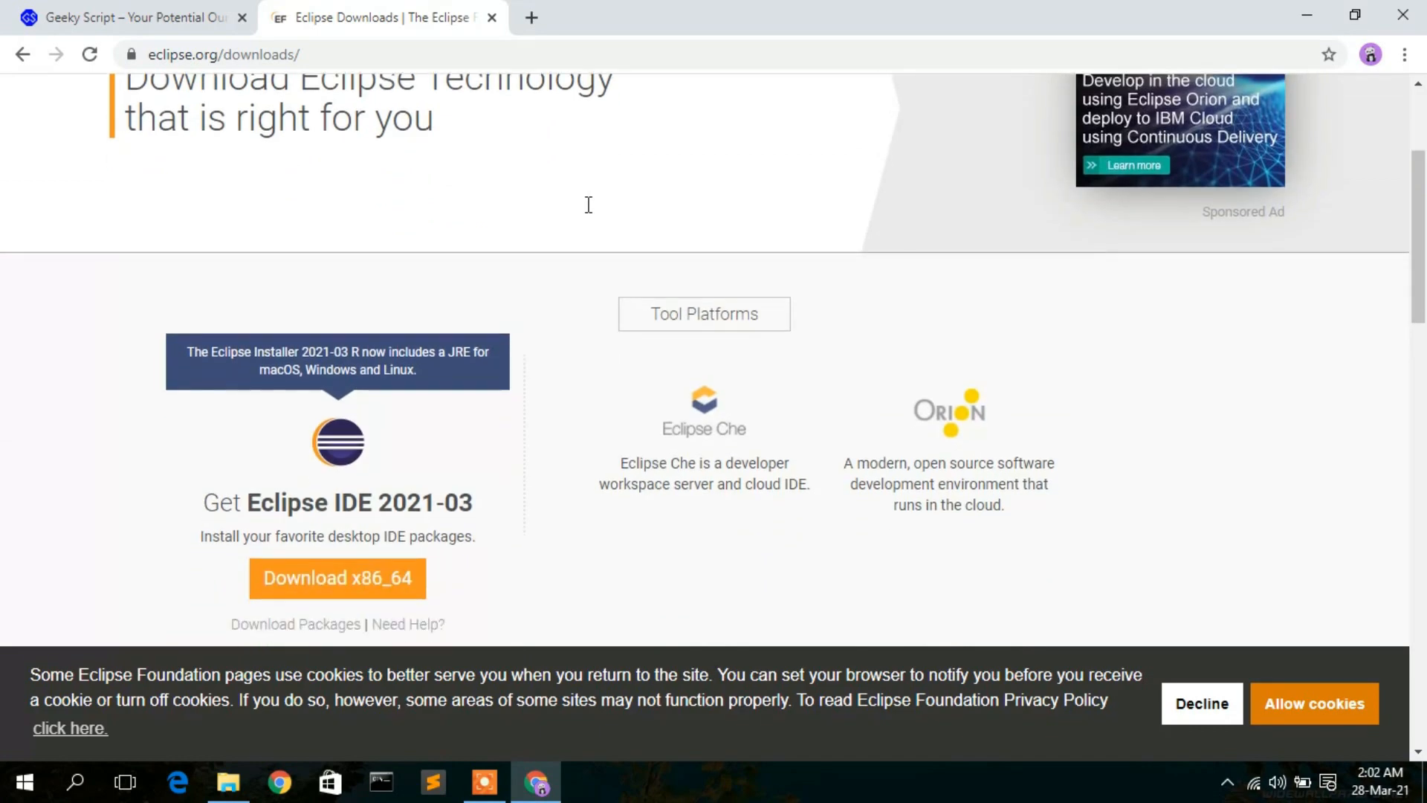
scroll(587, 204, down, 3)
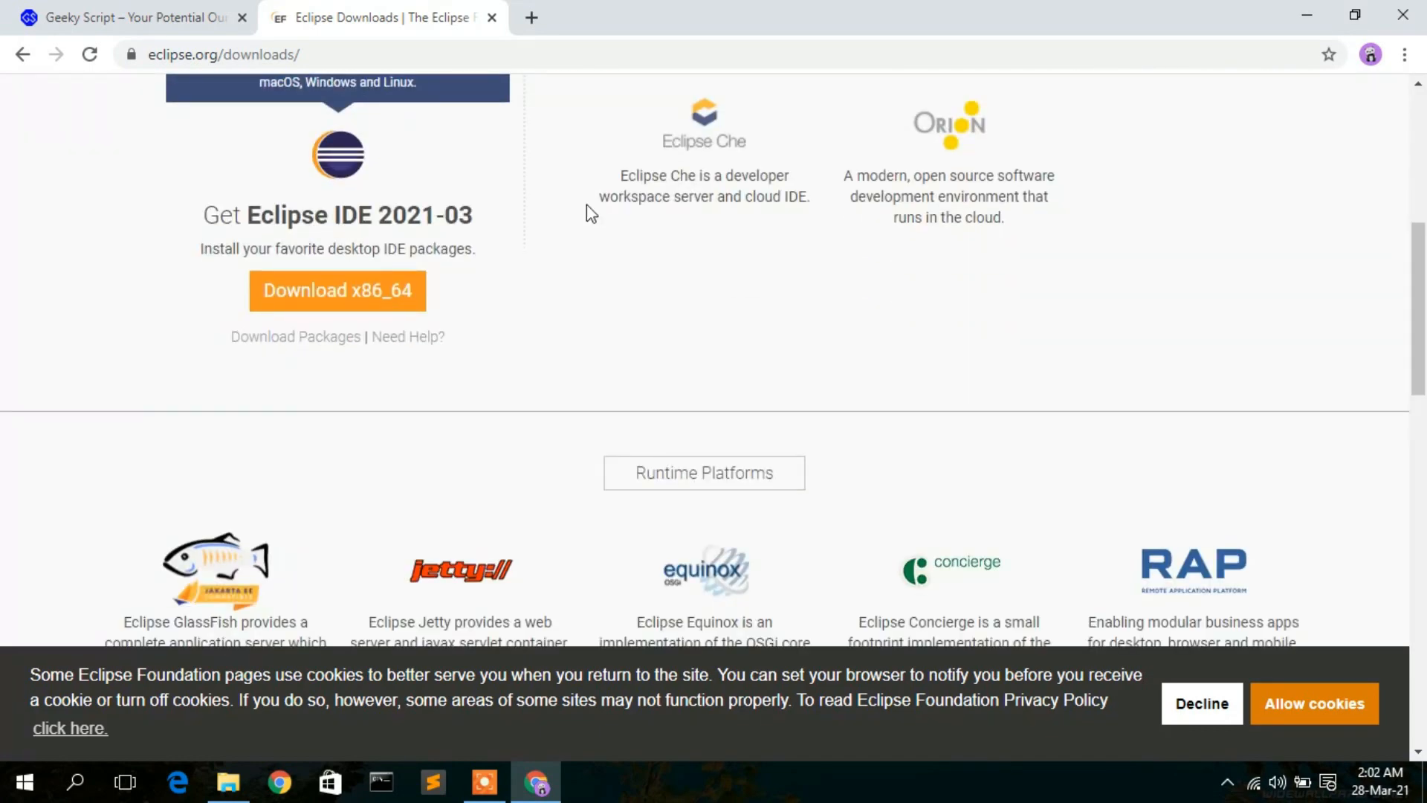
scroll(541, 255, up, 1)
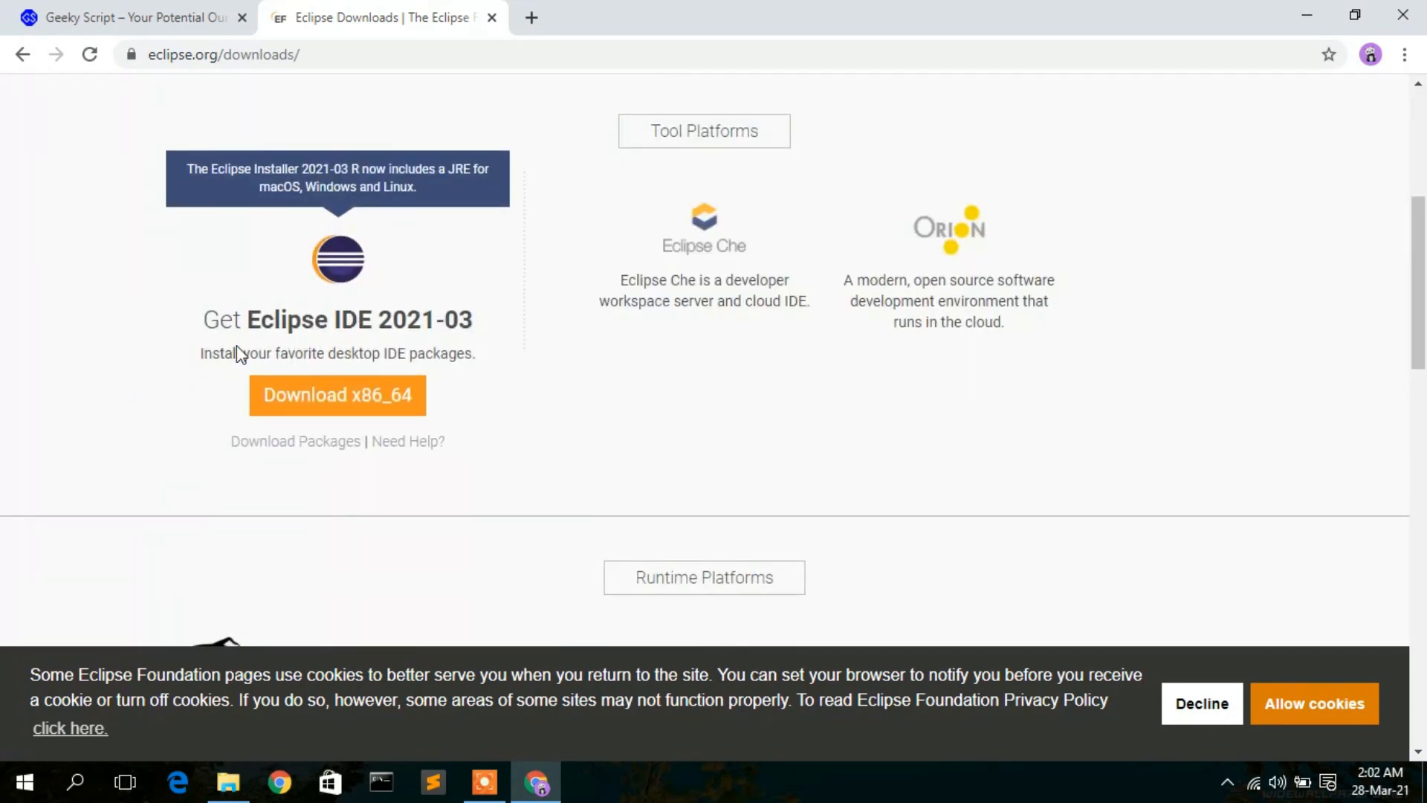
drag(248, 320, 485, 332)
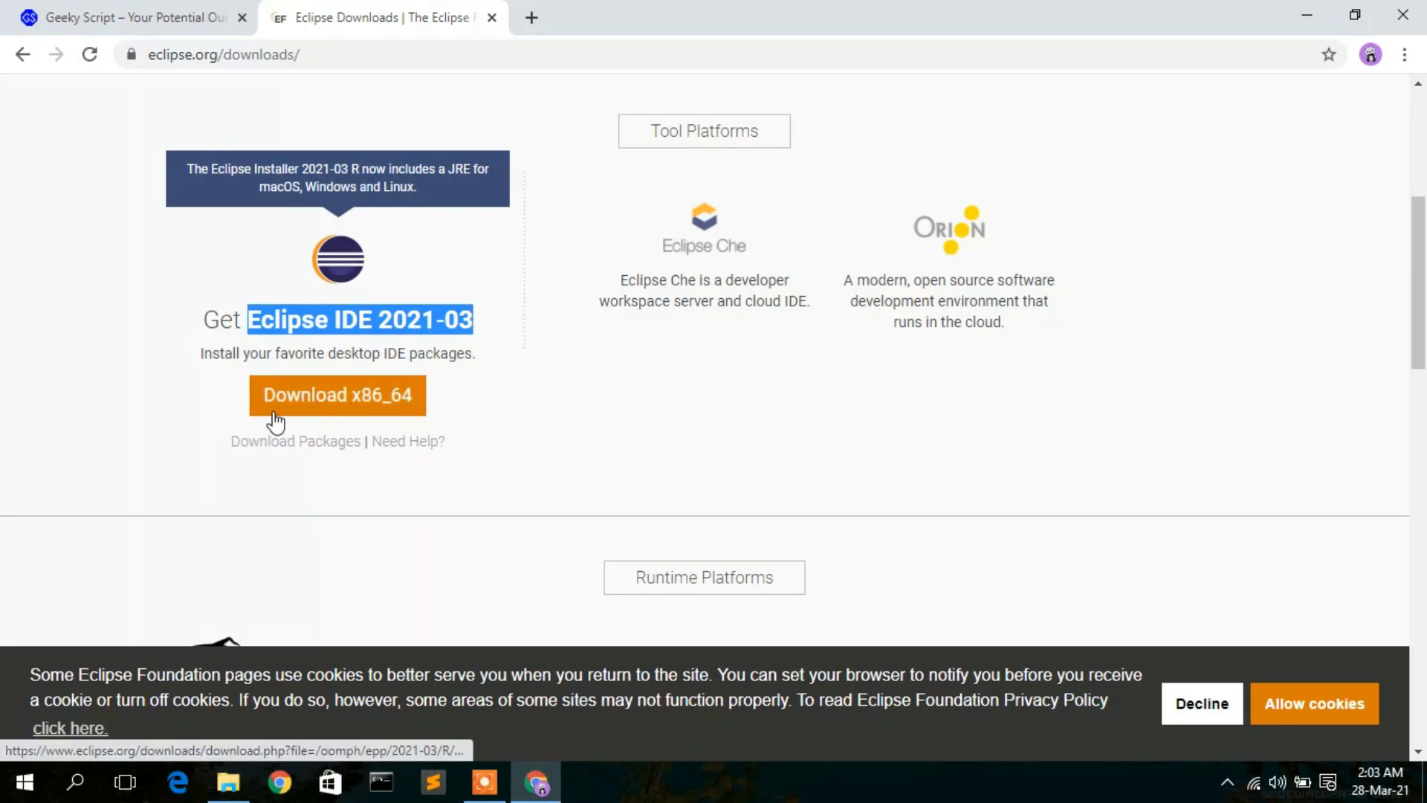
click(345, 405)
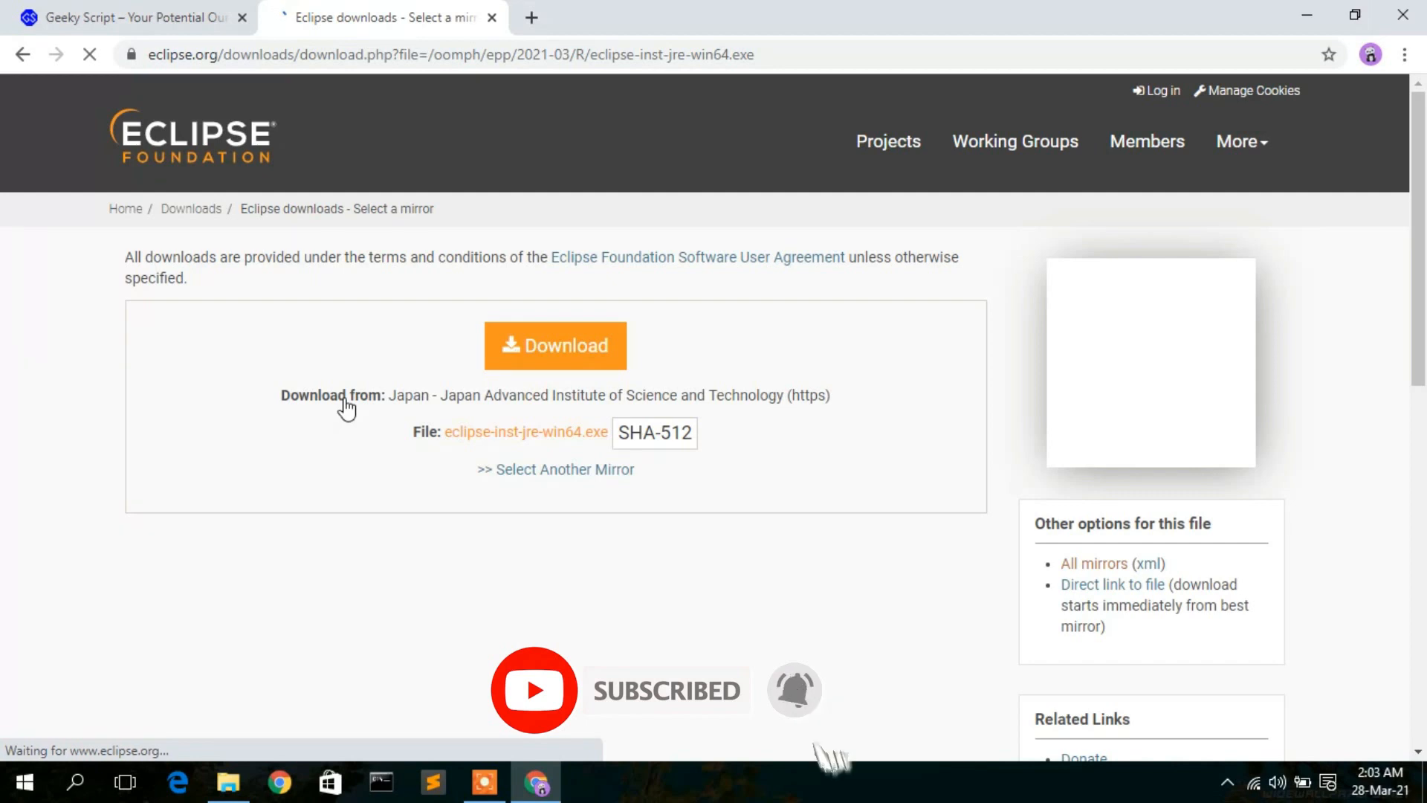
click(567, 350)
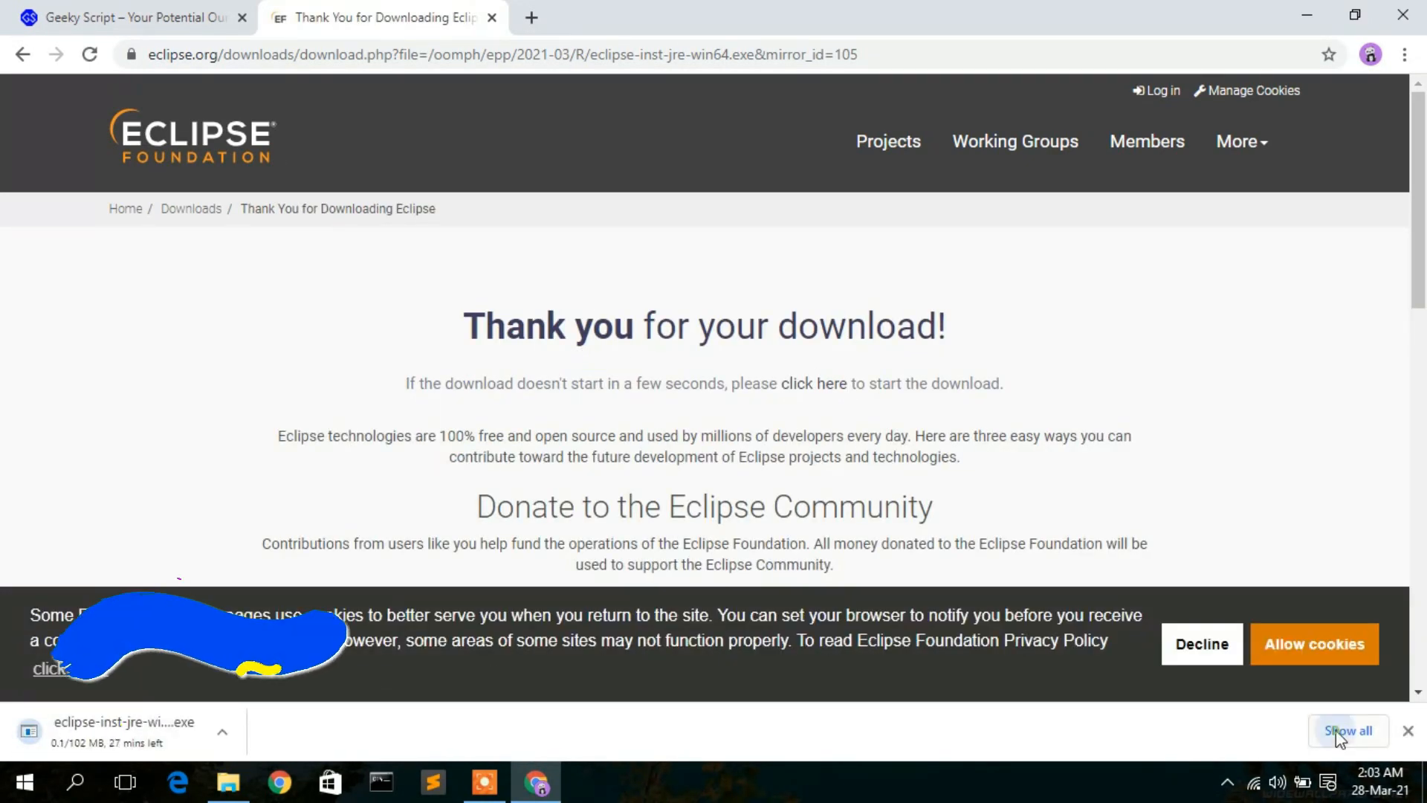
Step: Cancel the running installer download, remove its entry from the downloads list and minimize the browser
click(1348, 730)
click(497, 360)
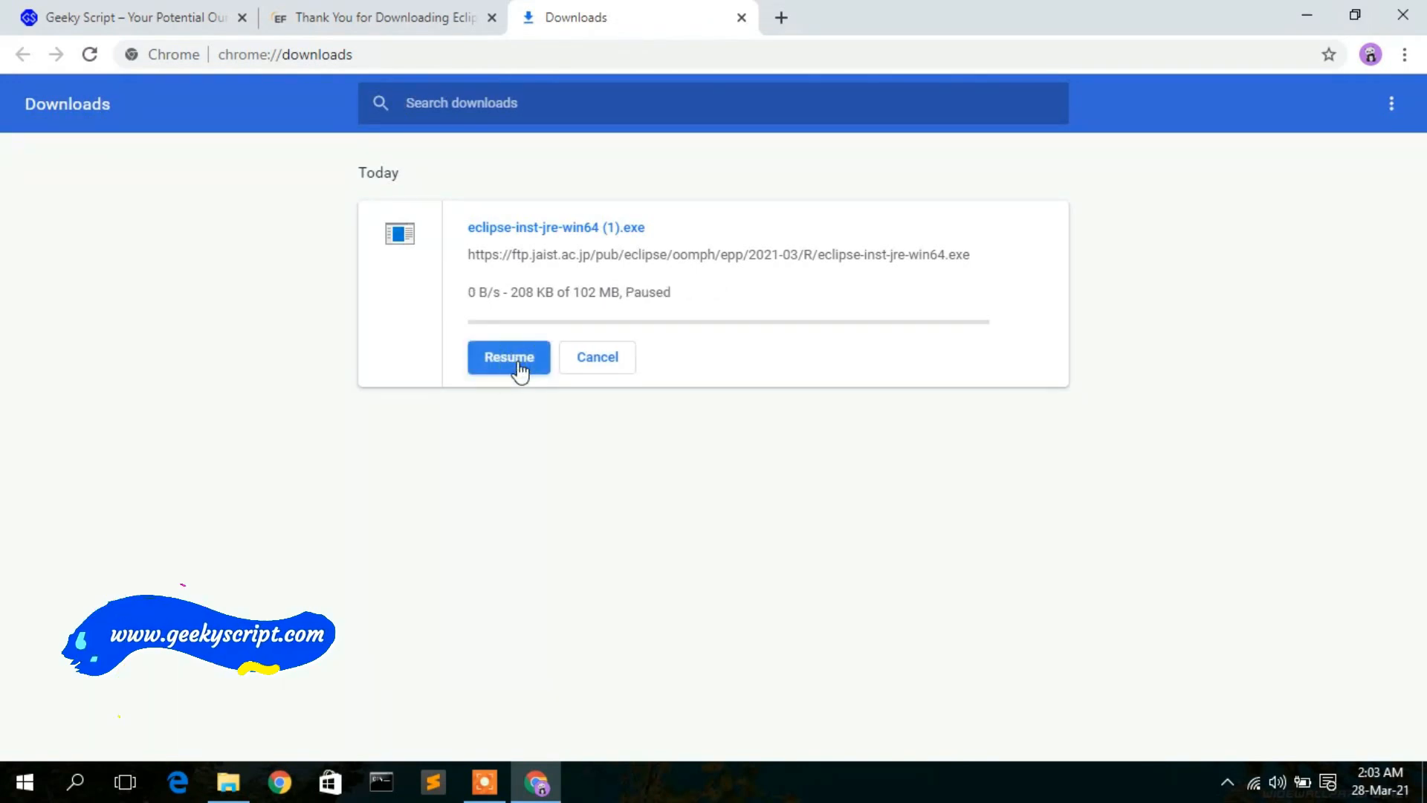
click(607, 359)
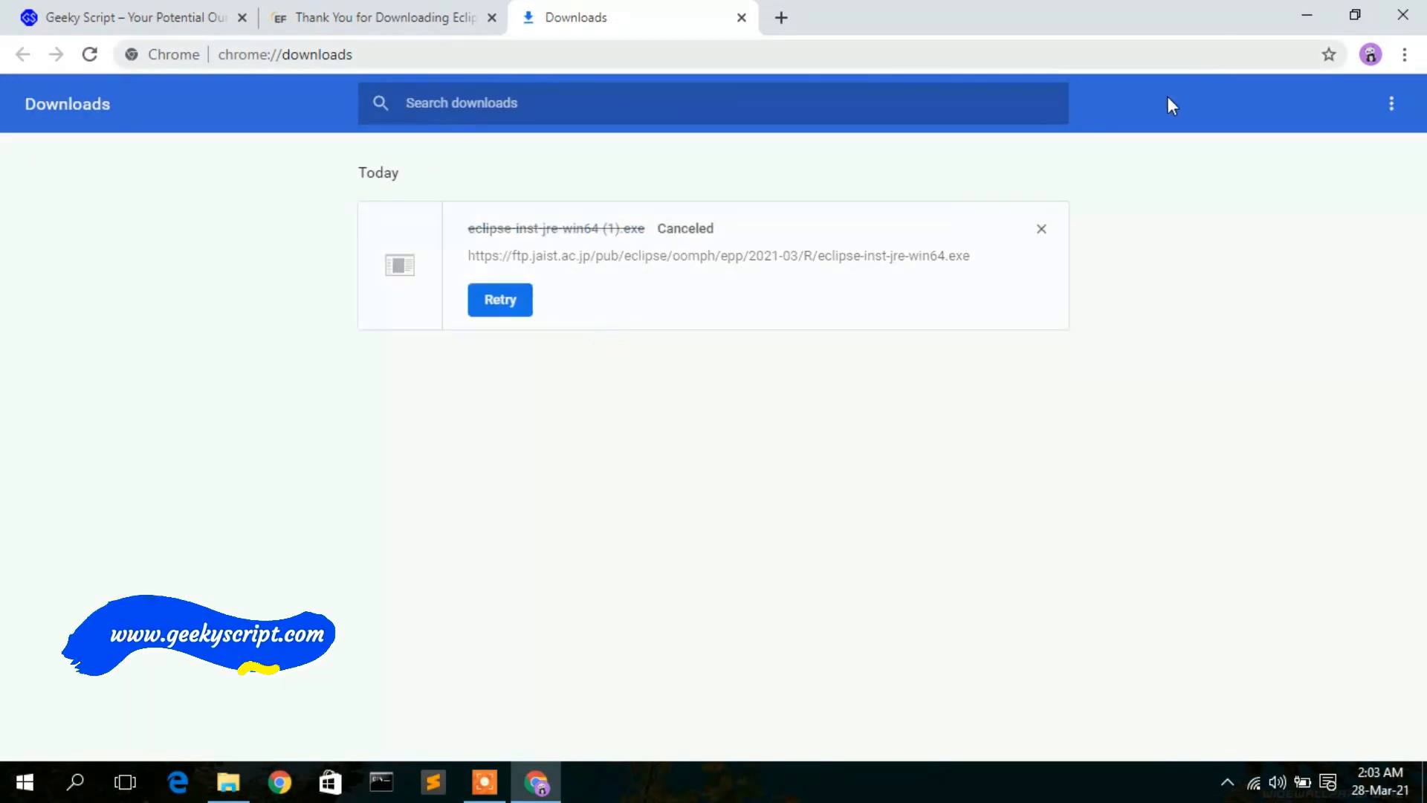
click(1036, 229)
click(1309, 14)
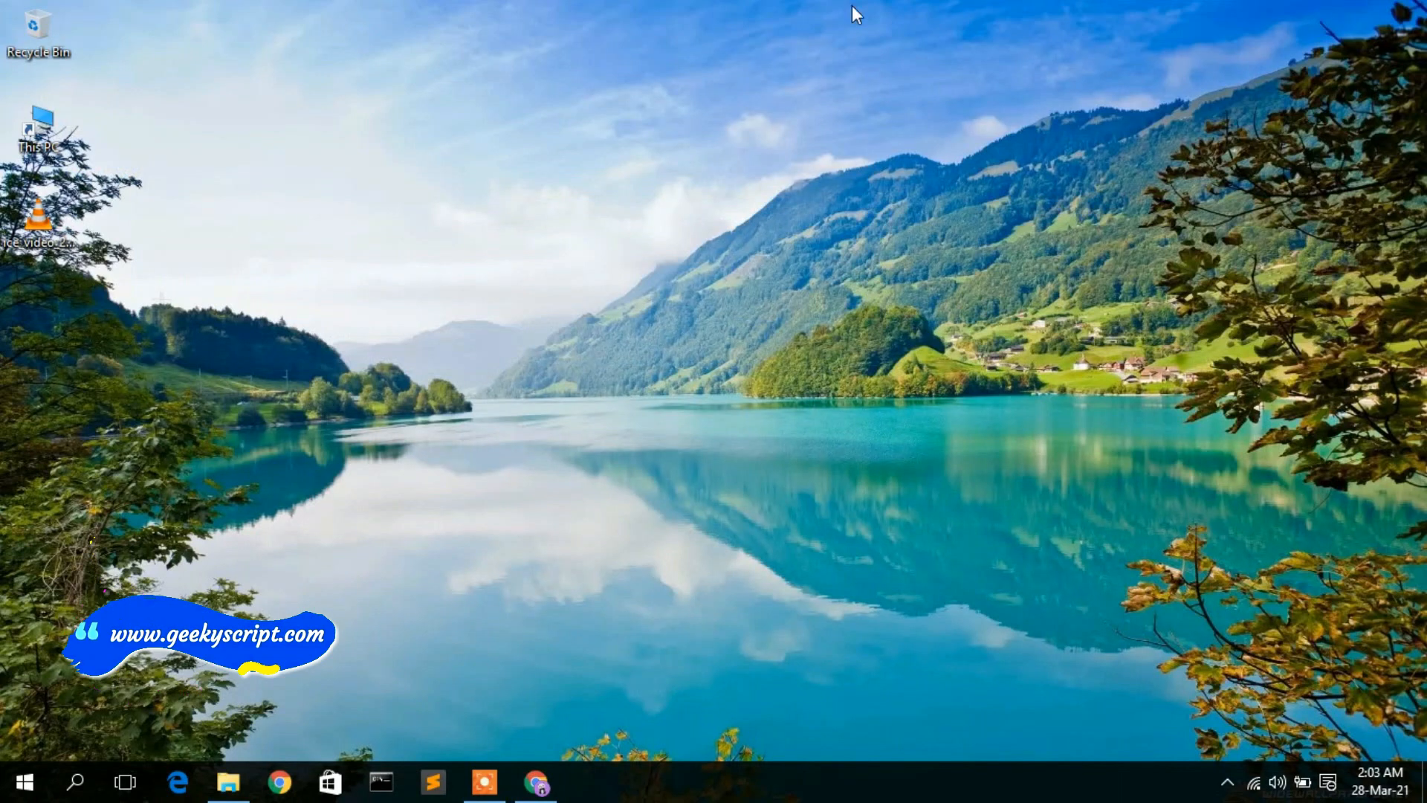
Step: Run the eclipse-inst-jre-win64 installer from the Downloads folder in File Explorer and minimize the folder window
click(228, 782)
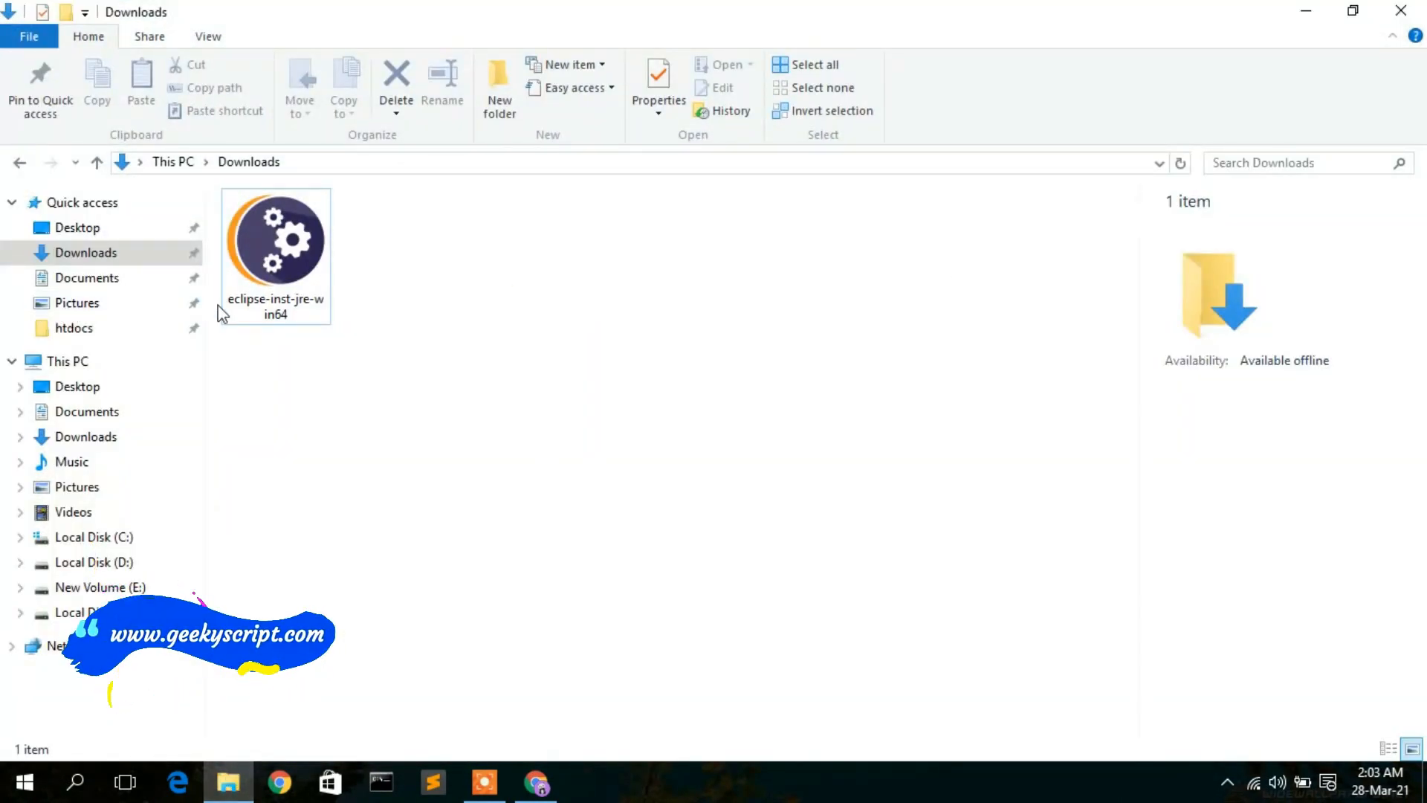
click(301, 256)
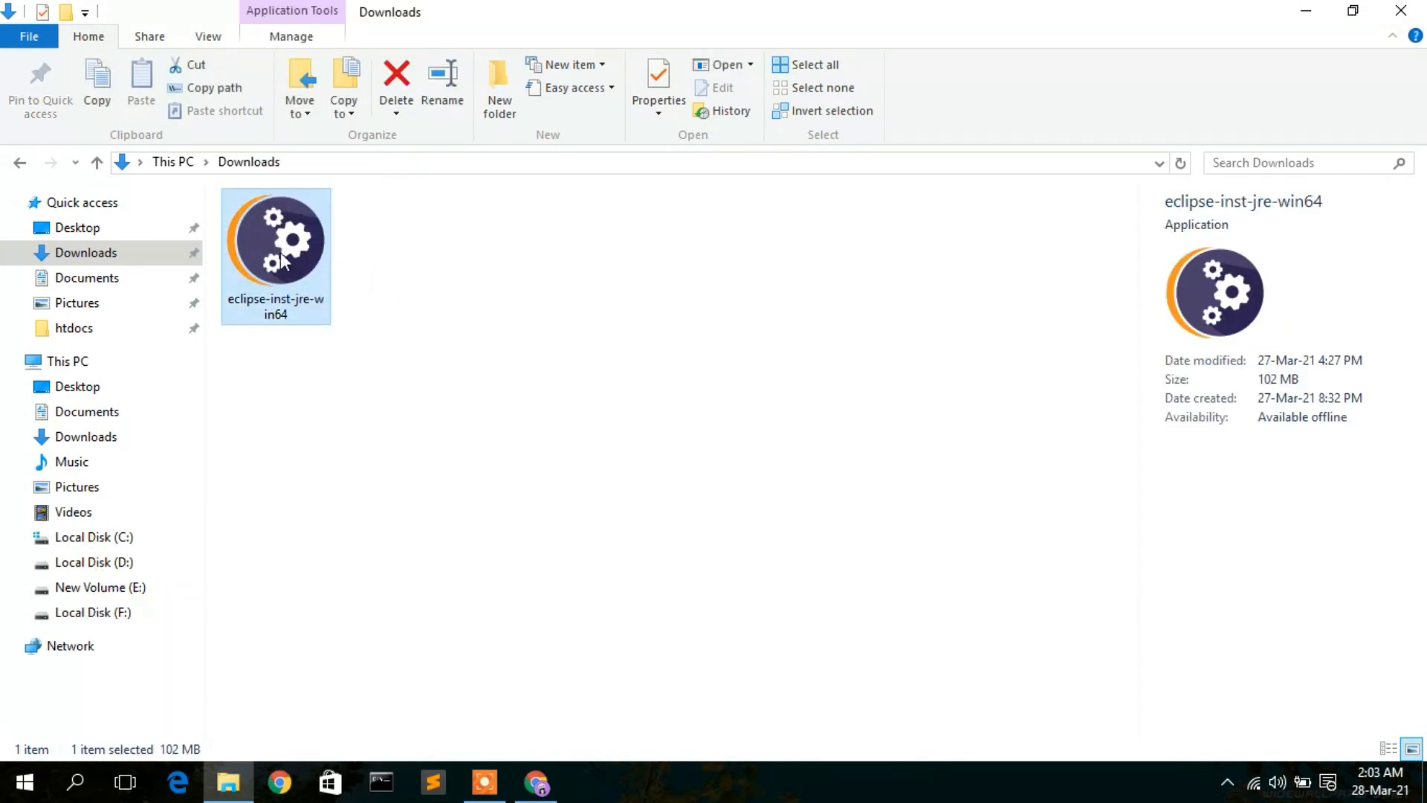
double_click(283, 254)
click(1306, 11)
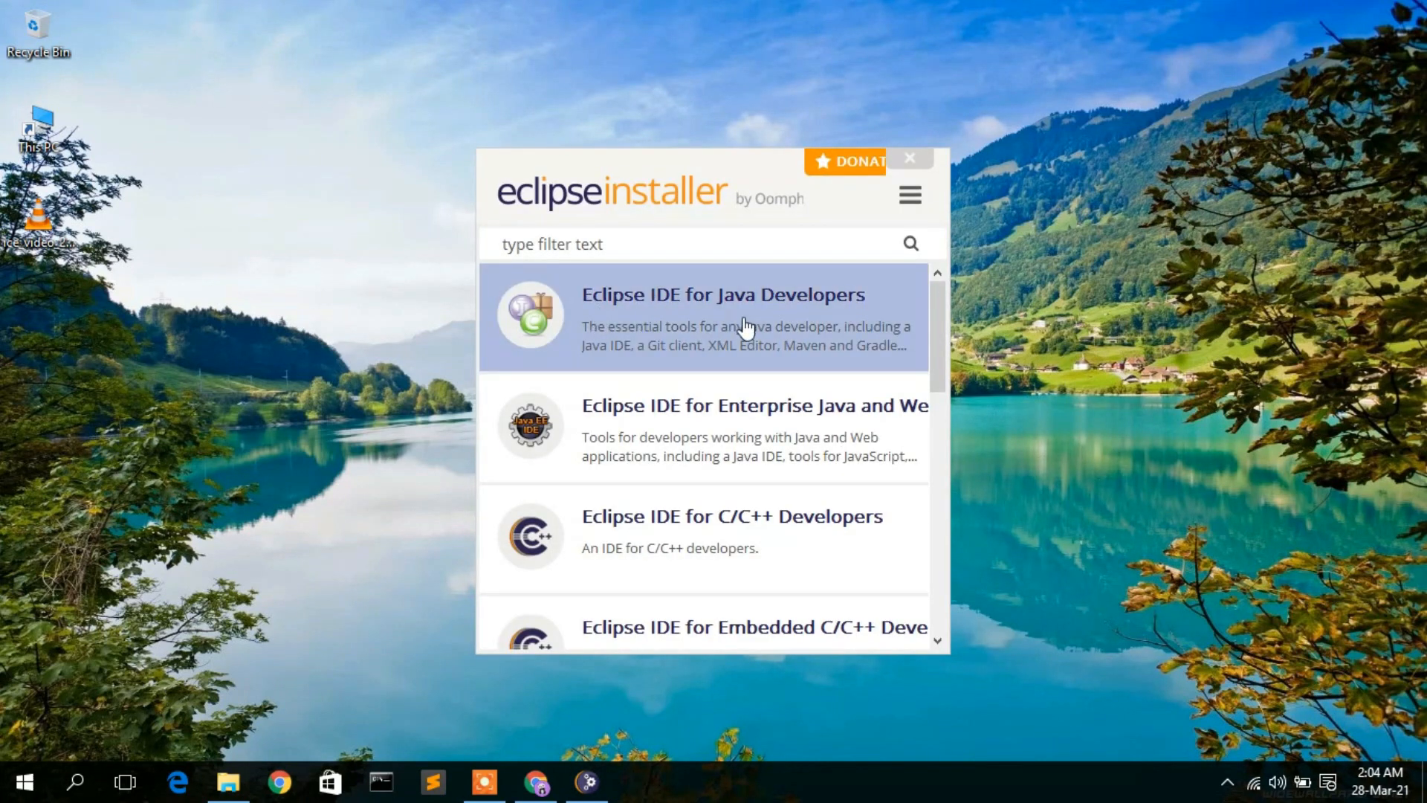
Step: Enlarge the installer window, review the offered packages and choose Eclipse IDE for Java Developers
drag(476, 150, 255, 0)
drag(643, 14, 655, 61)
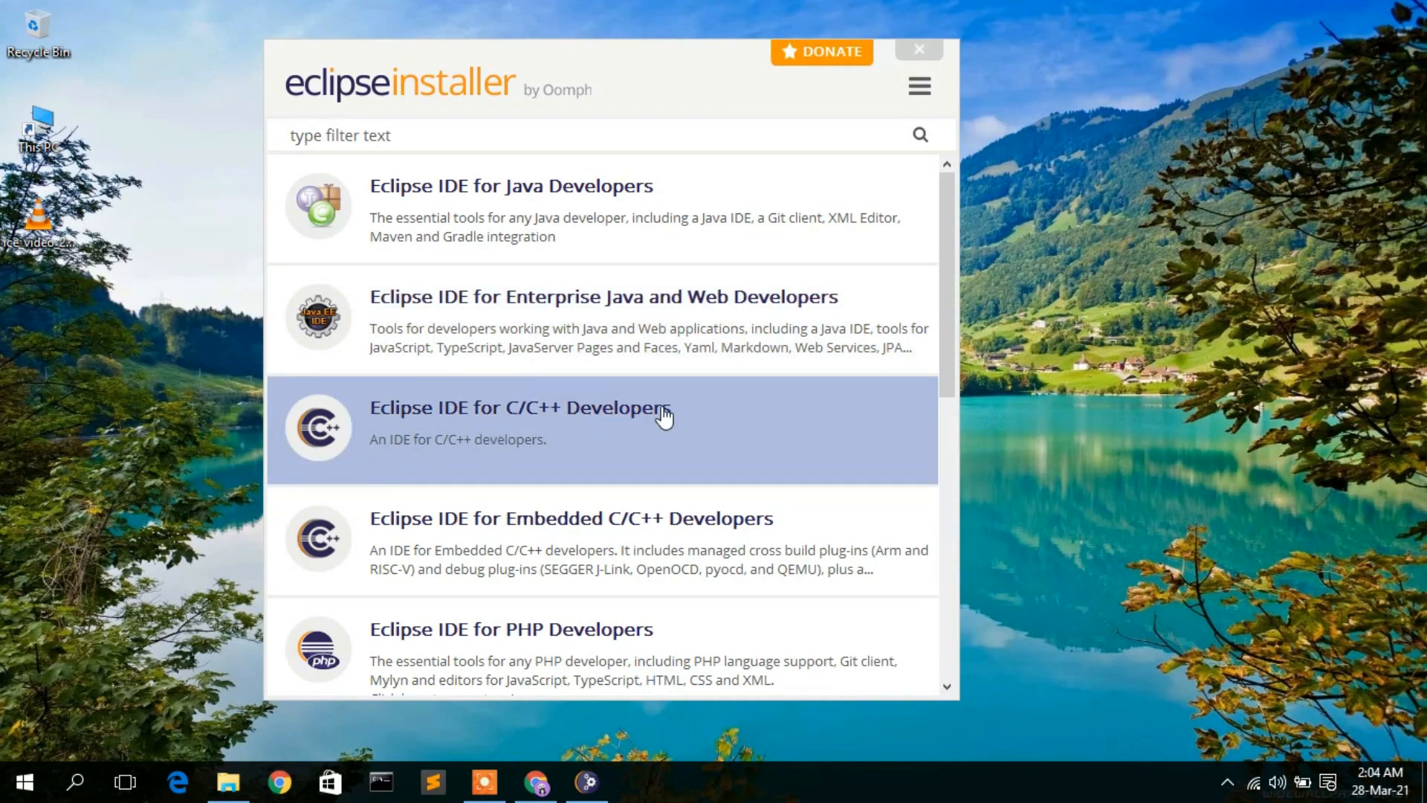
scroll(695, 508, down, 8)
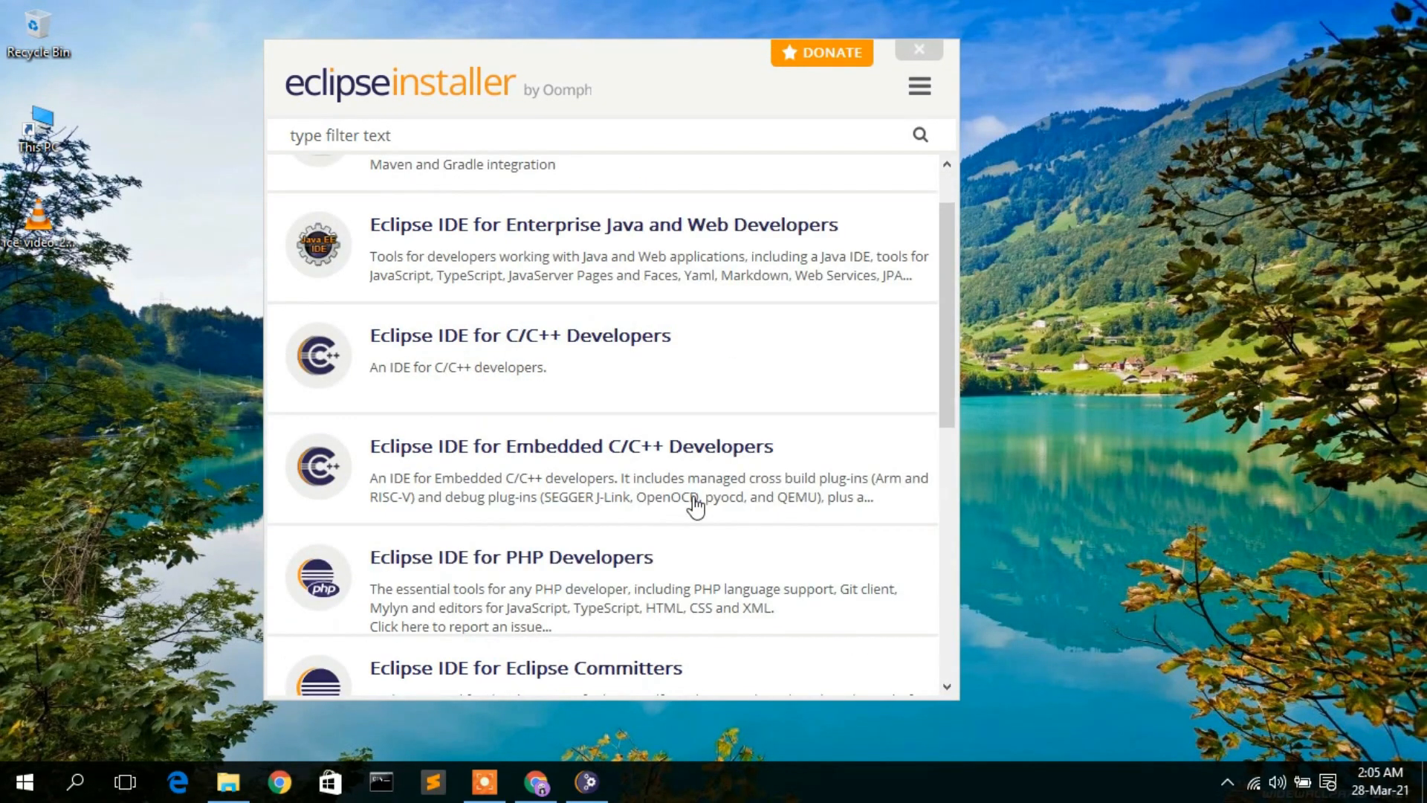
scroll(709, 504, down, 2)
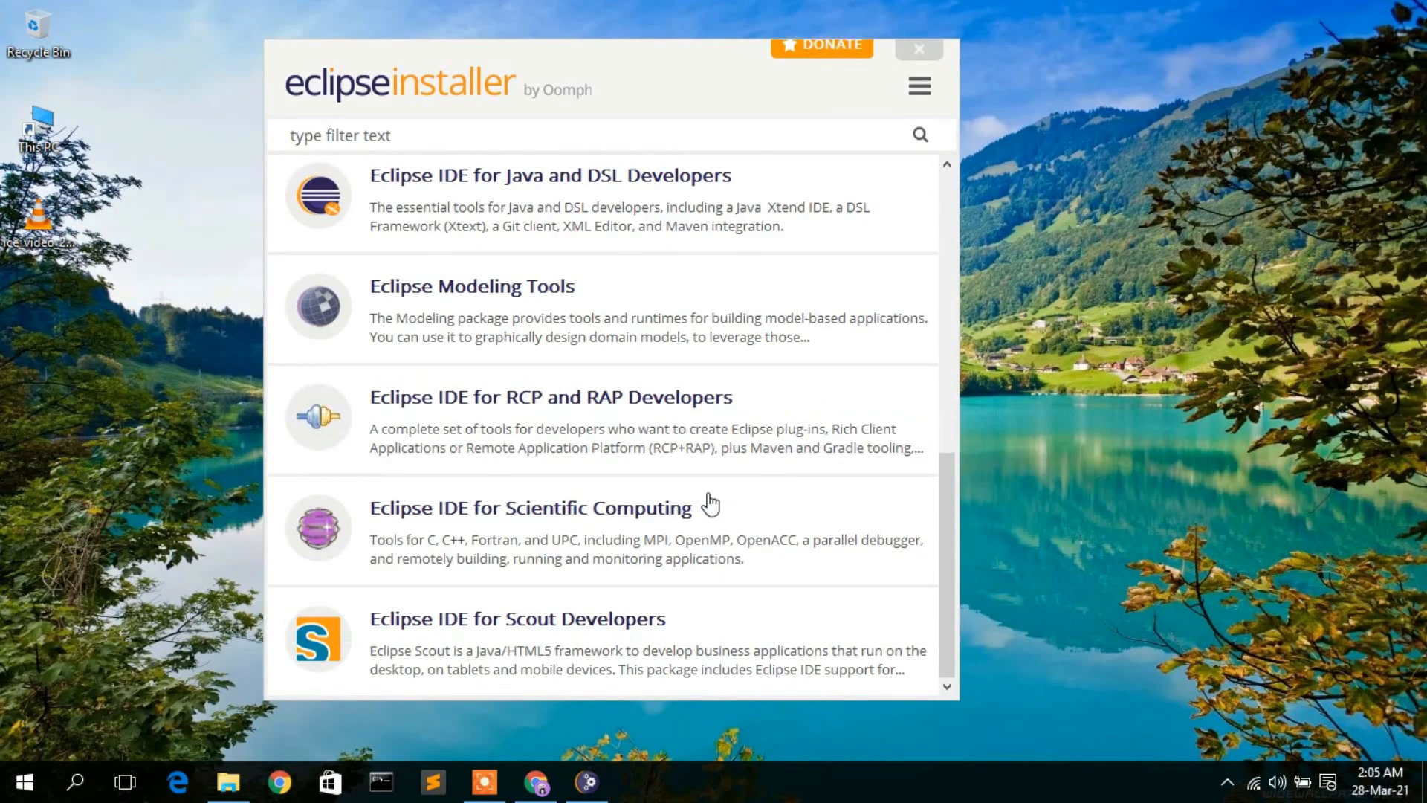
scroll(665, 483, up, 6)
scroll(668, 483, up, 3)
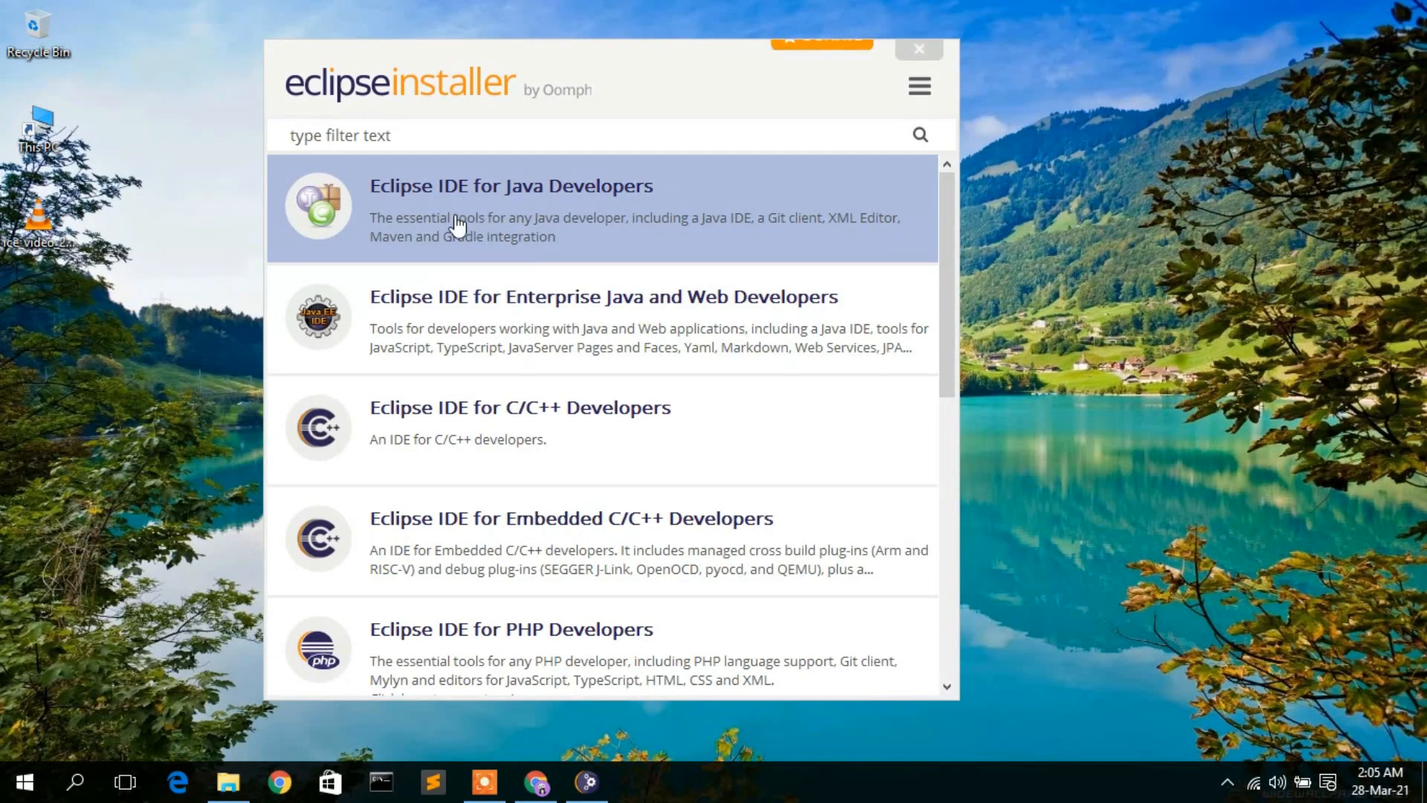
click(532, 200)
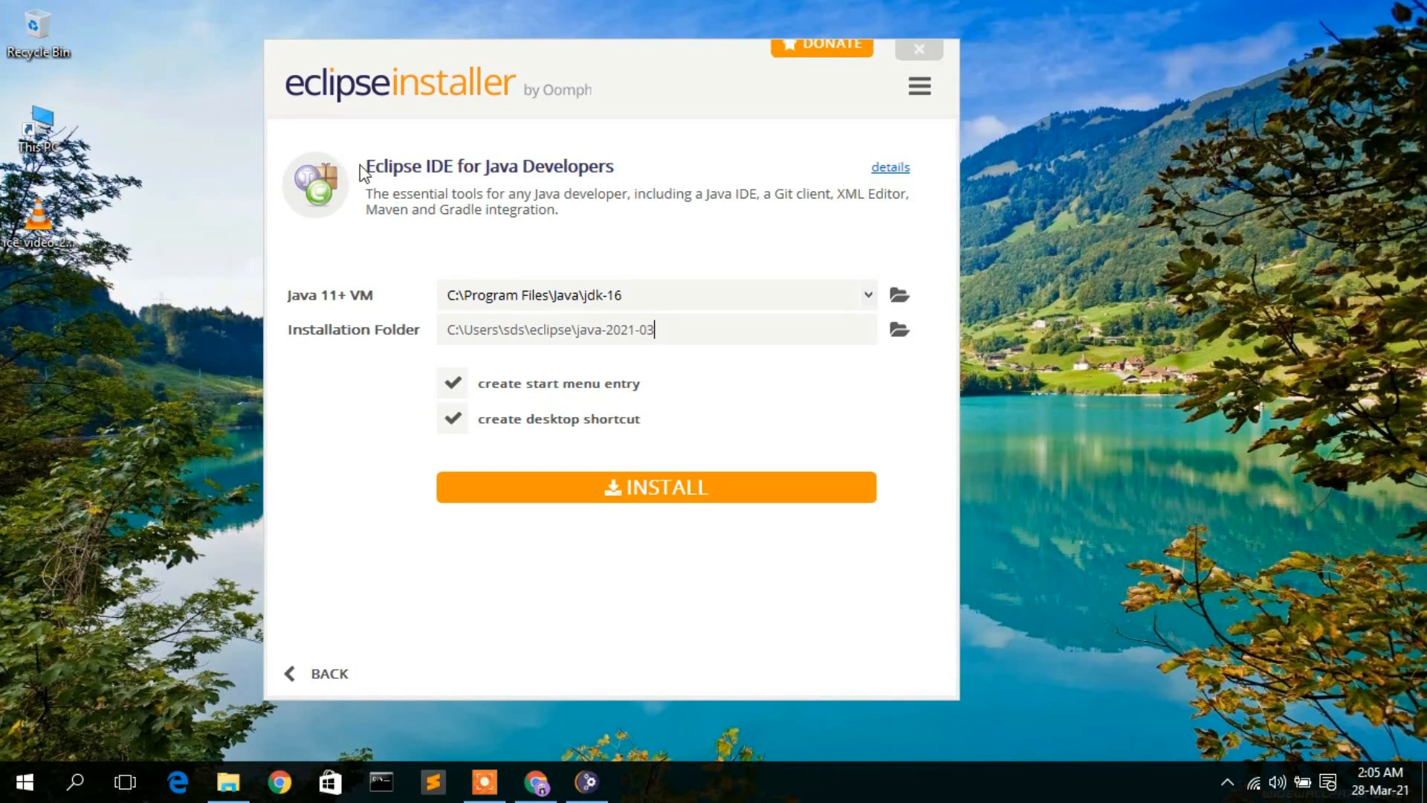
Step: Check the Java 11+ VM choices, keep C:\Program Files\Java\jdk-16 and install the package with the default folder and shortcuts
drag(364, 167, 646, 173)
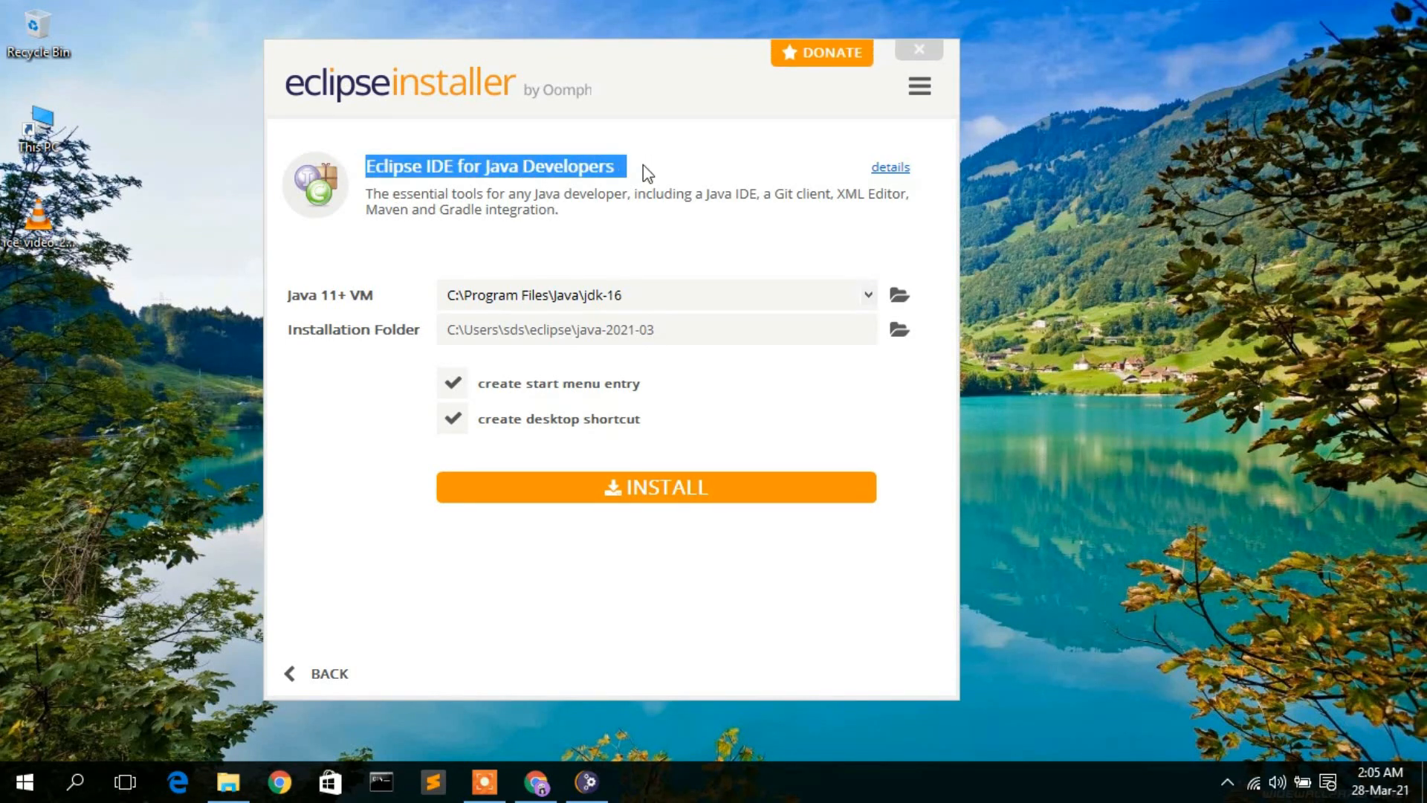
click(613, 242)
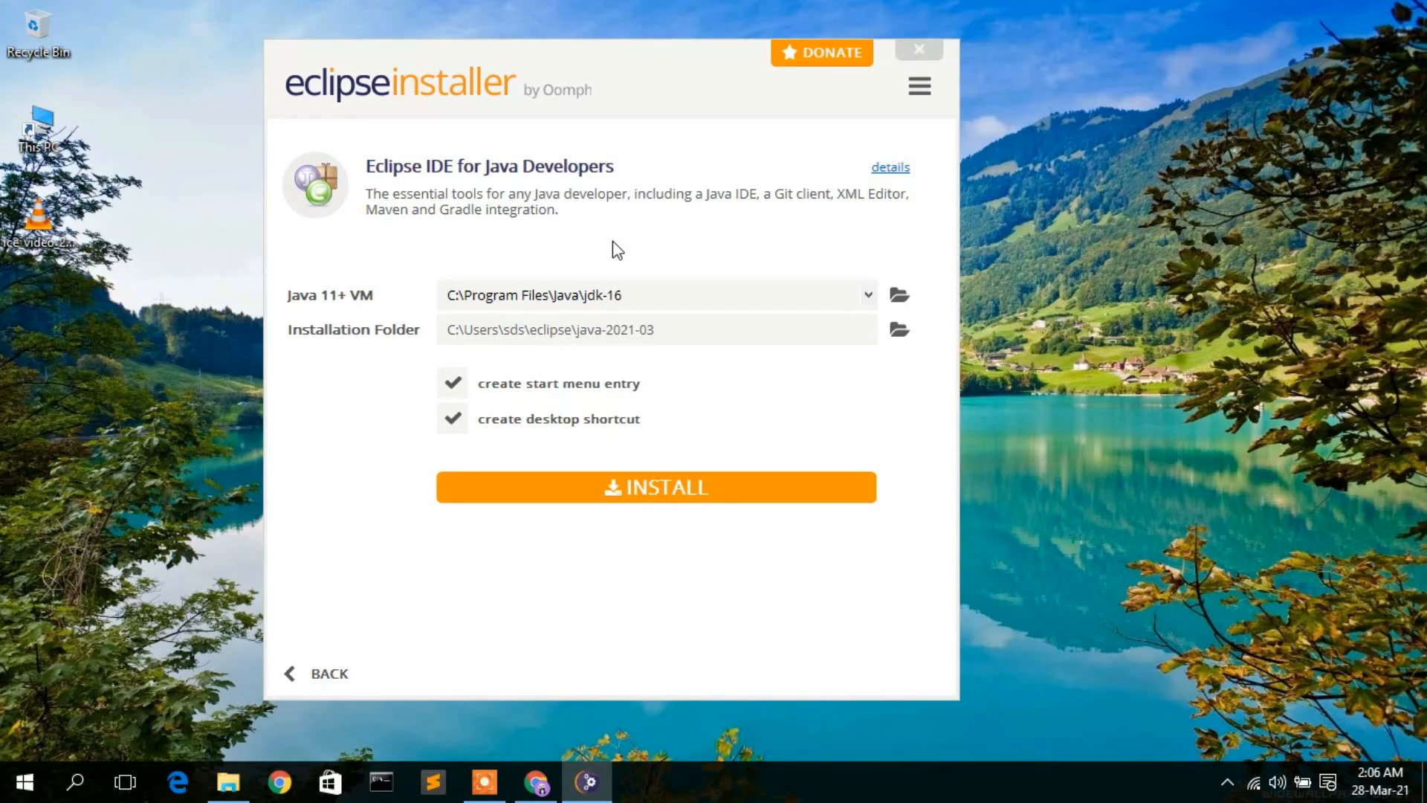
click(448, 295)
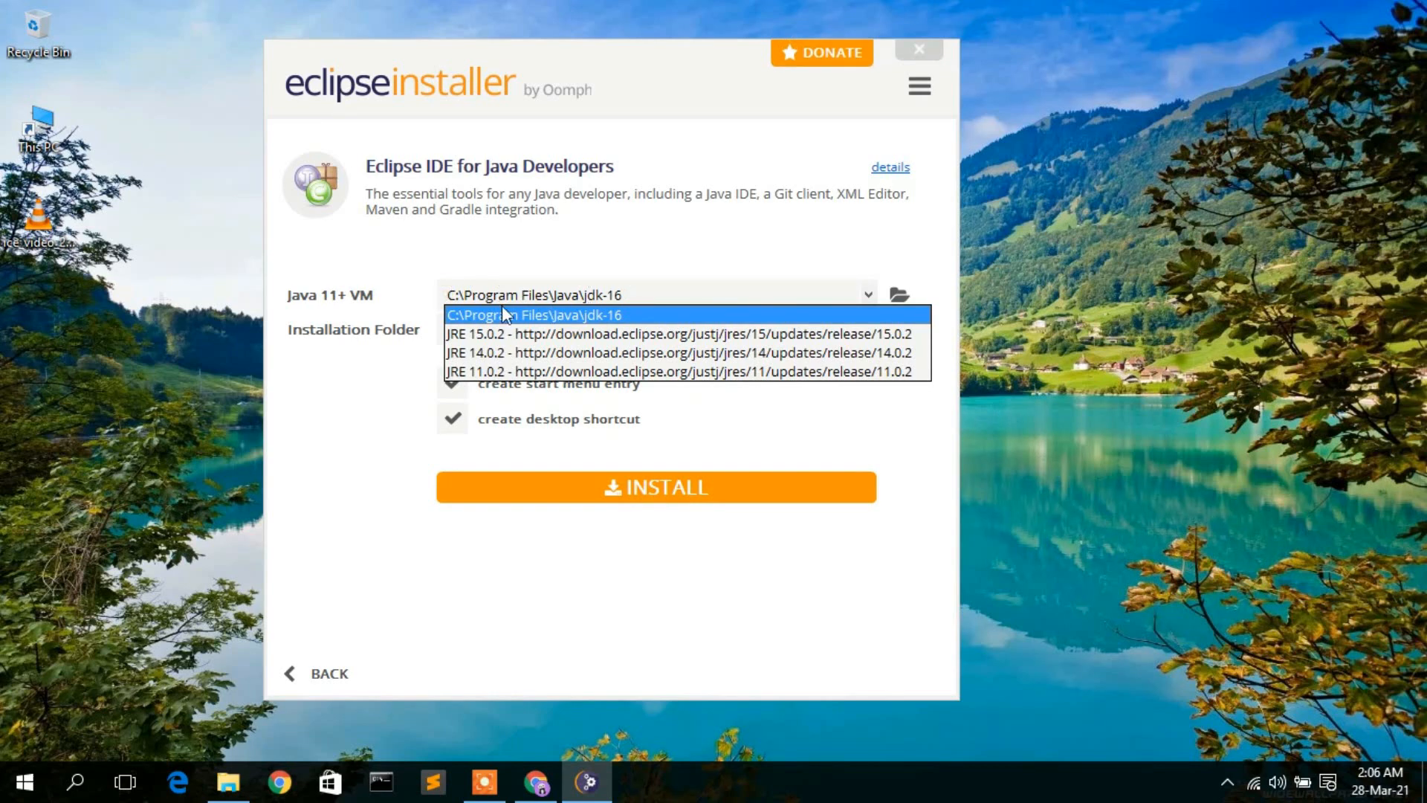
click(512, 280)
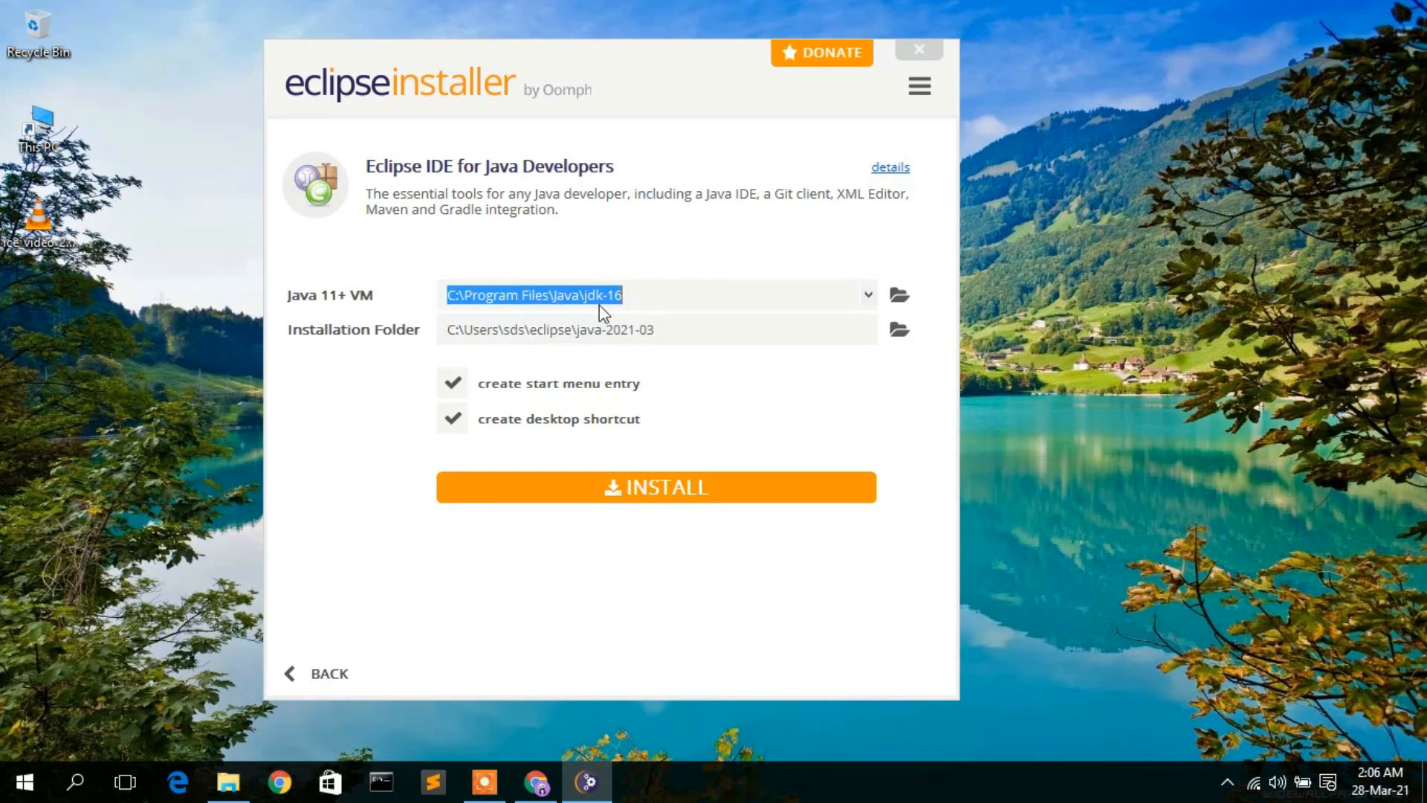
click(689, 246)
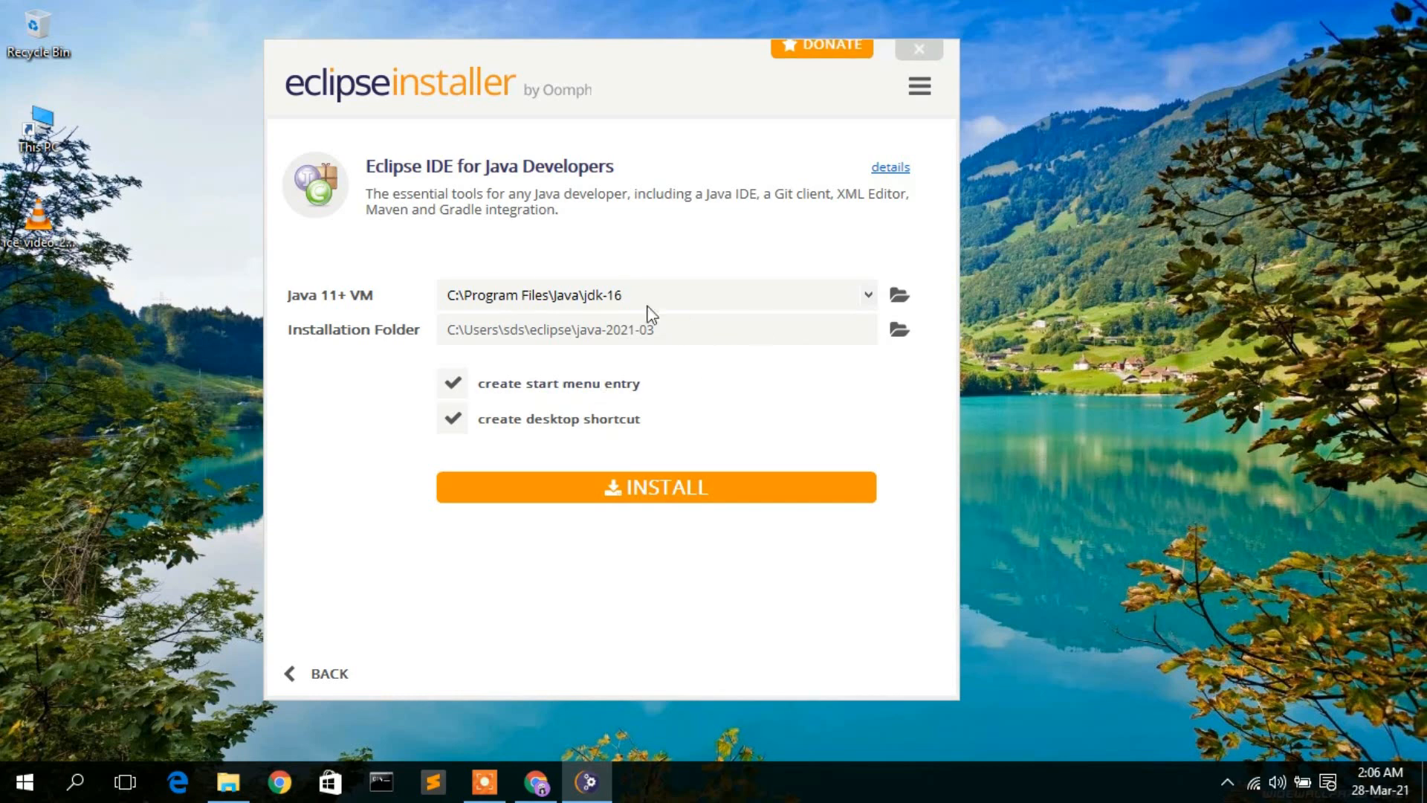
click(664, 496)
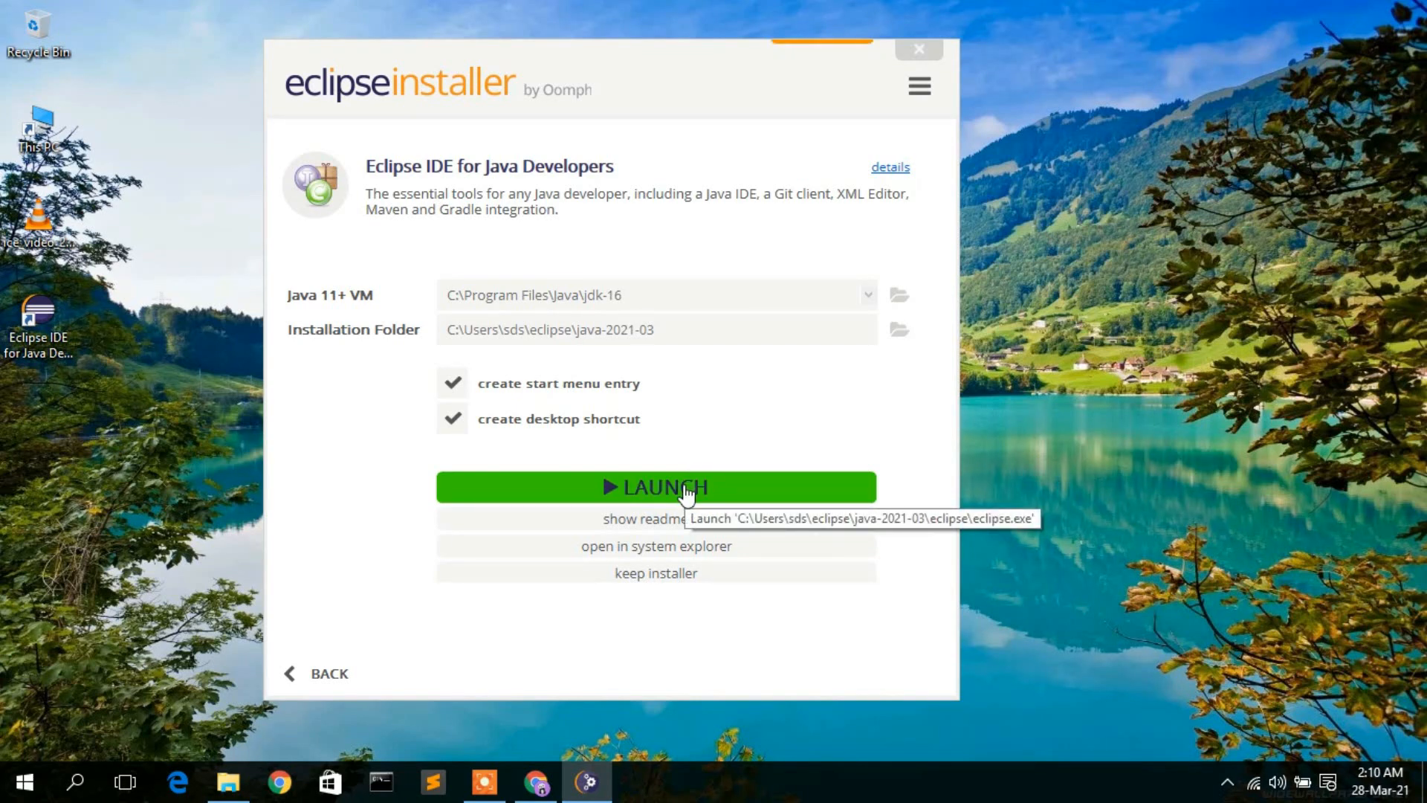
Step: Launch the installed Eclipse IDE with the suggested eclipse-workspace folder set as the default workspace without asking again
click(685, 489)
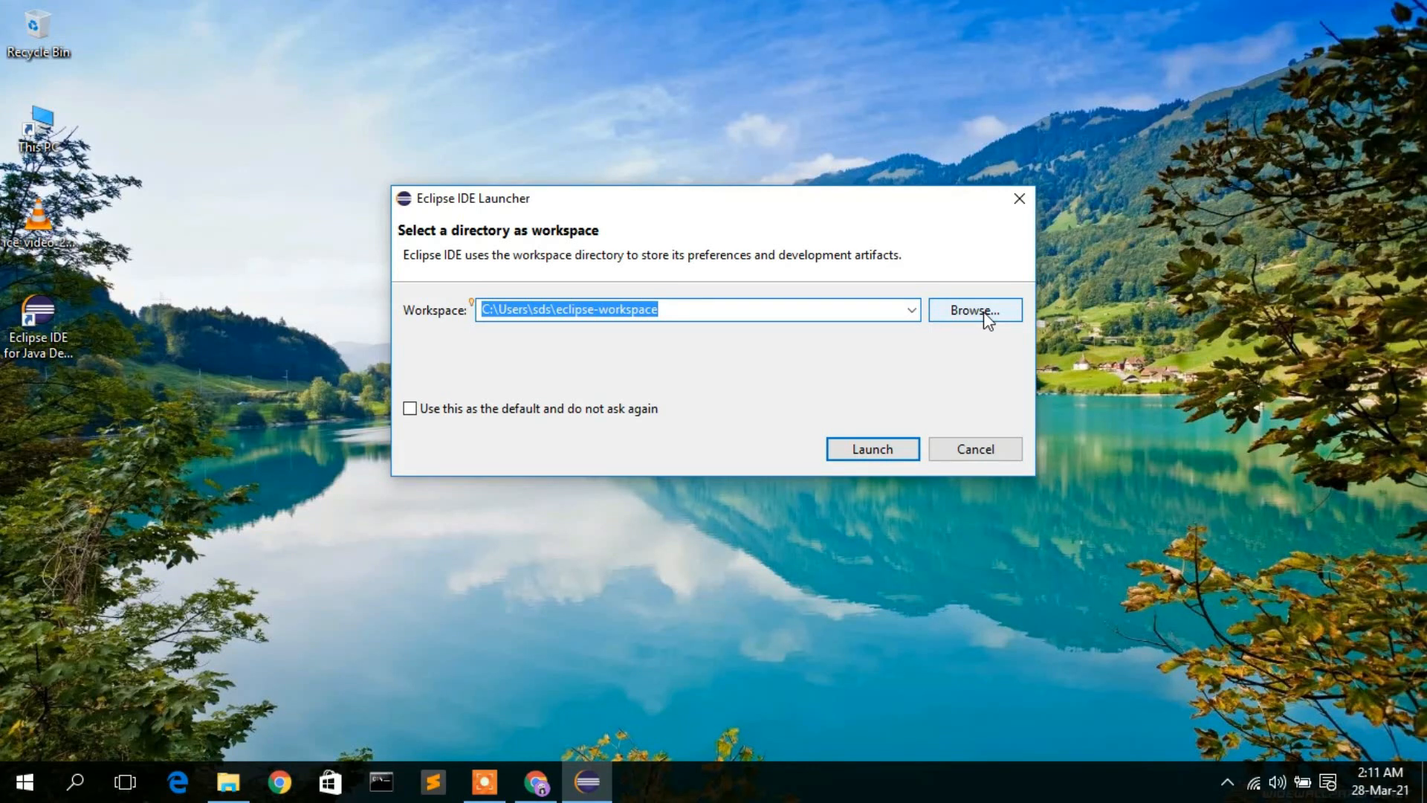
click(410, 407)
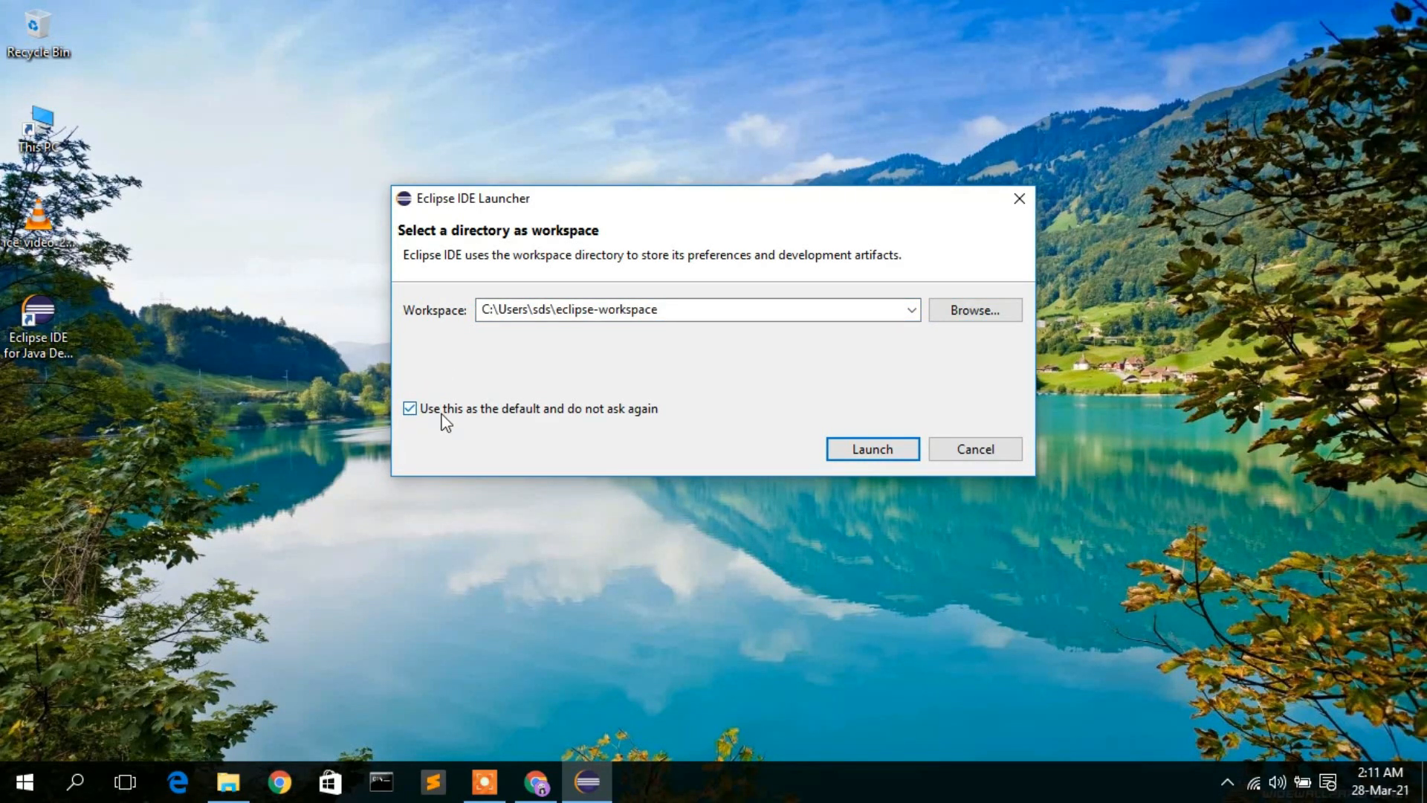
click(840, 310)
click(877, 449)
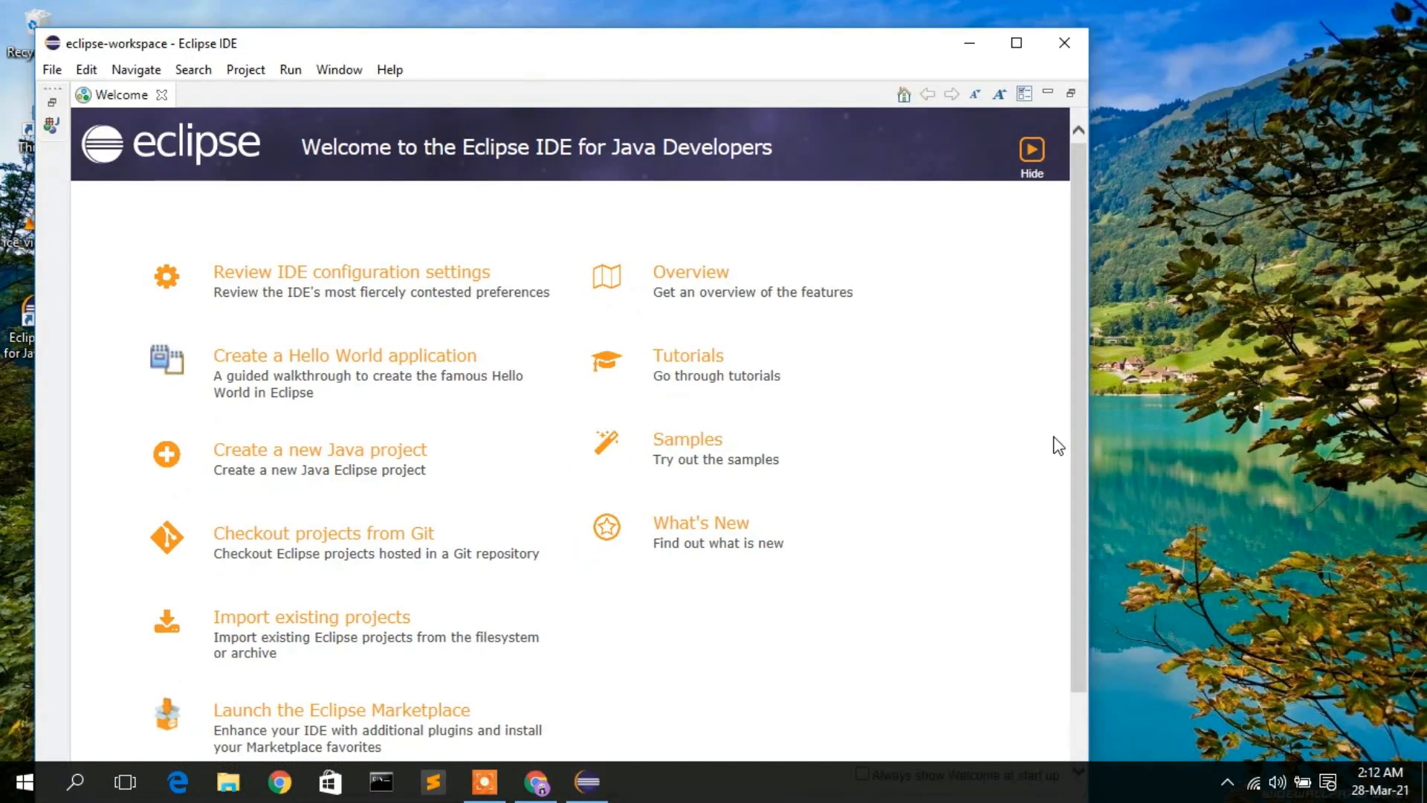
Step: Maximize the Eclipse IDE window and close the Welcome page
click(1016, 43)
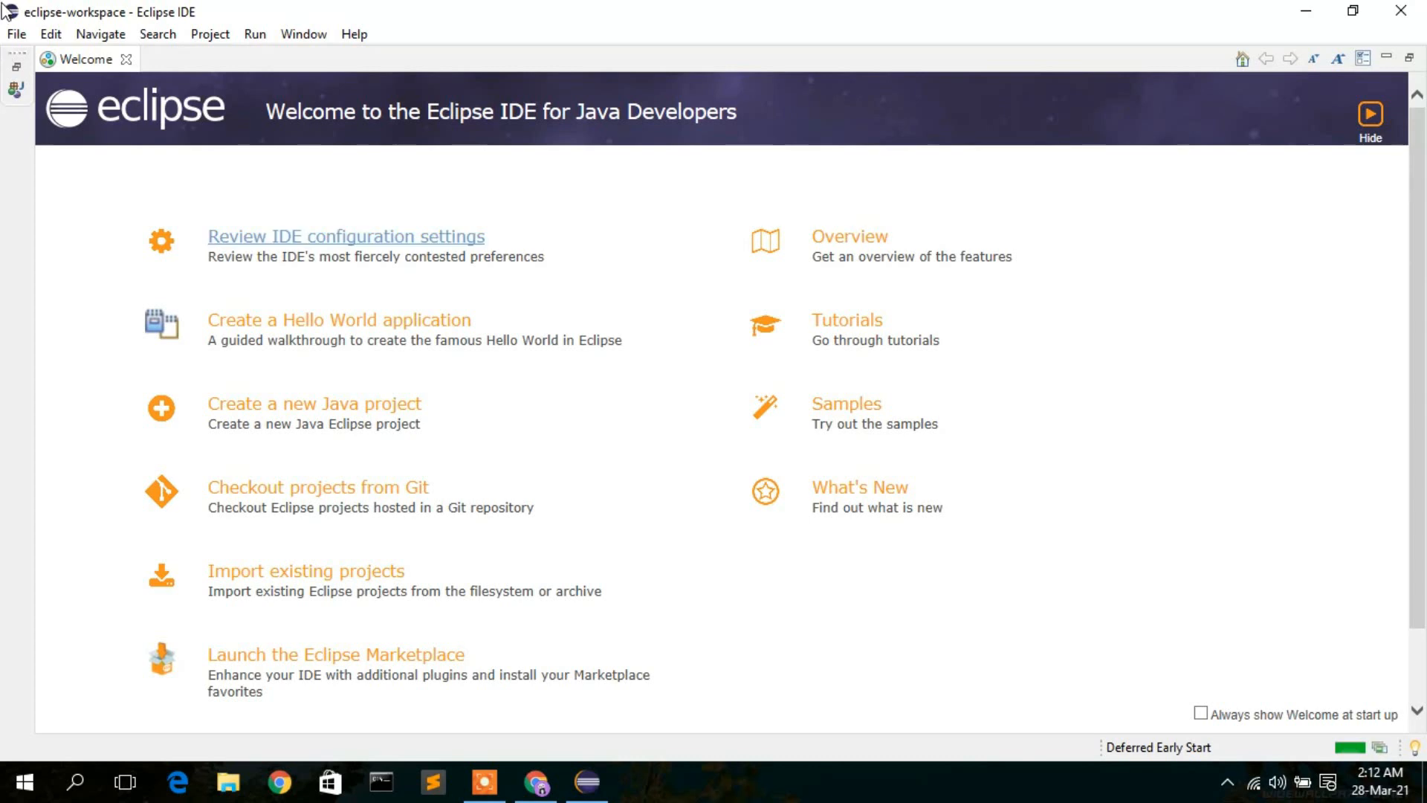
click(126, 60)
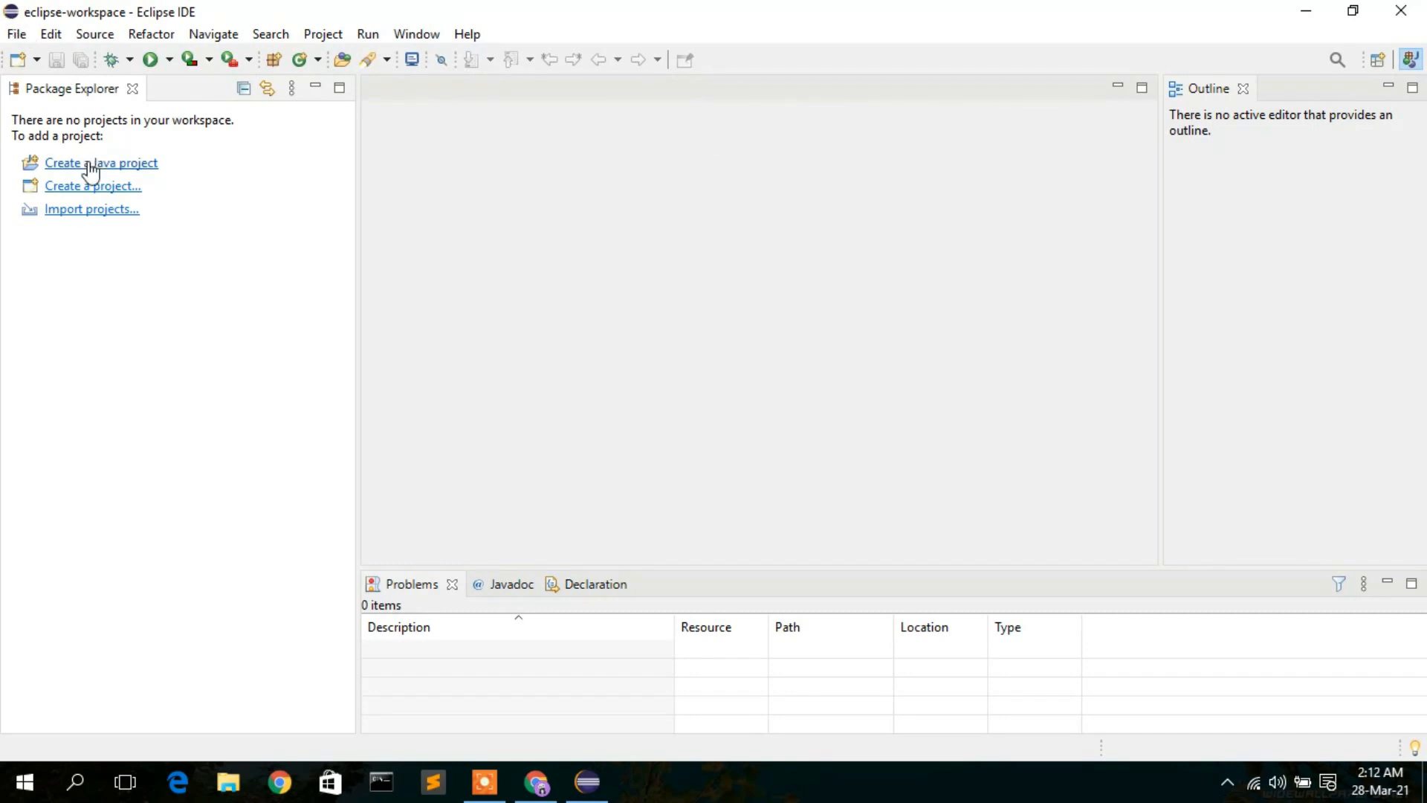
Step: Create a Java project named HelloWorldApp with the default JavaSE-15 and layout settings, without a module-info.java file
click(119, 165)
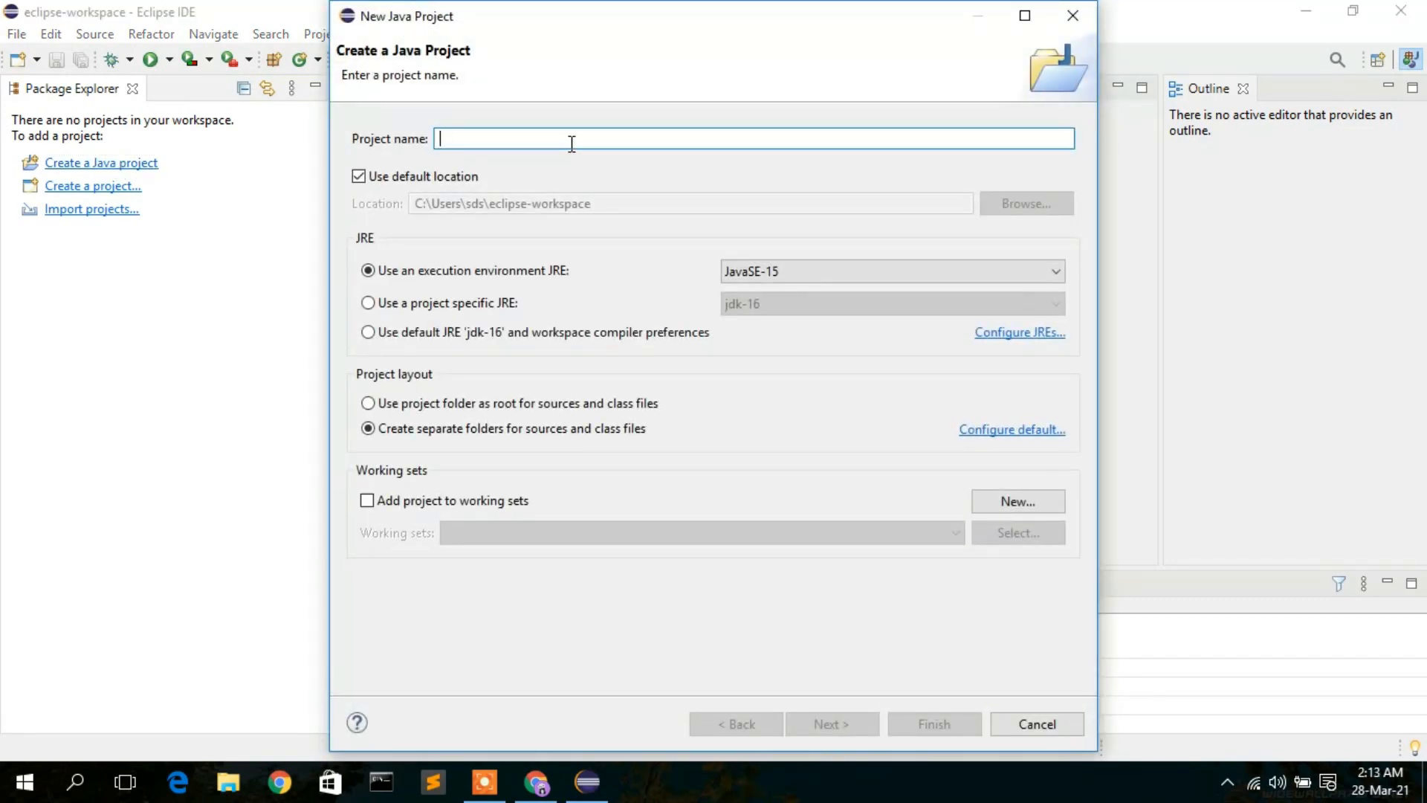
text(He)
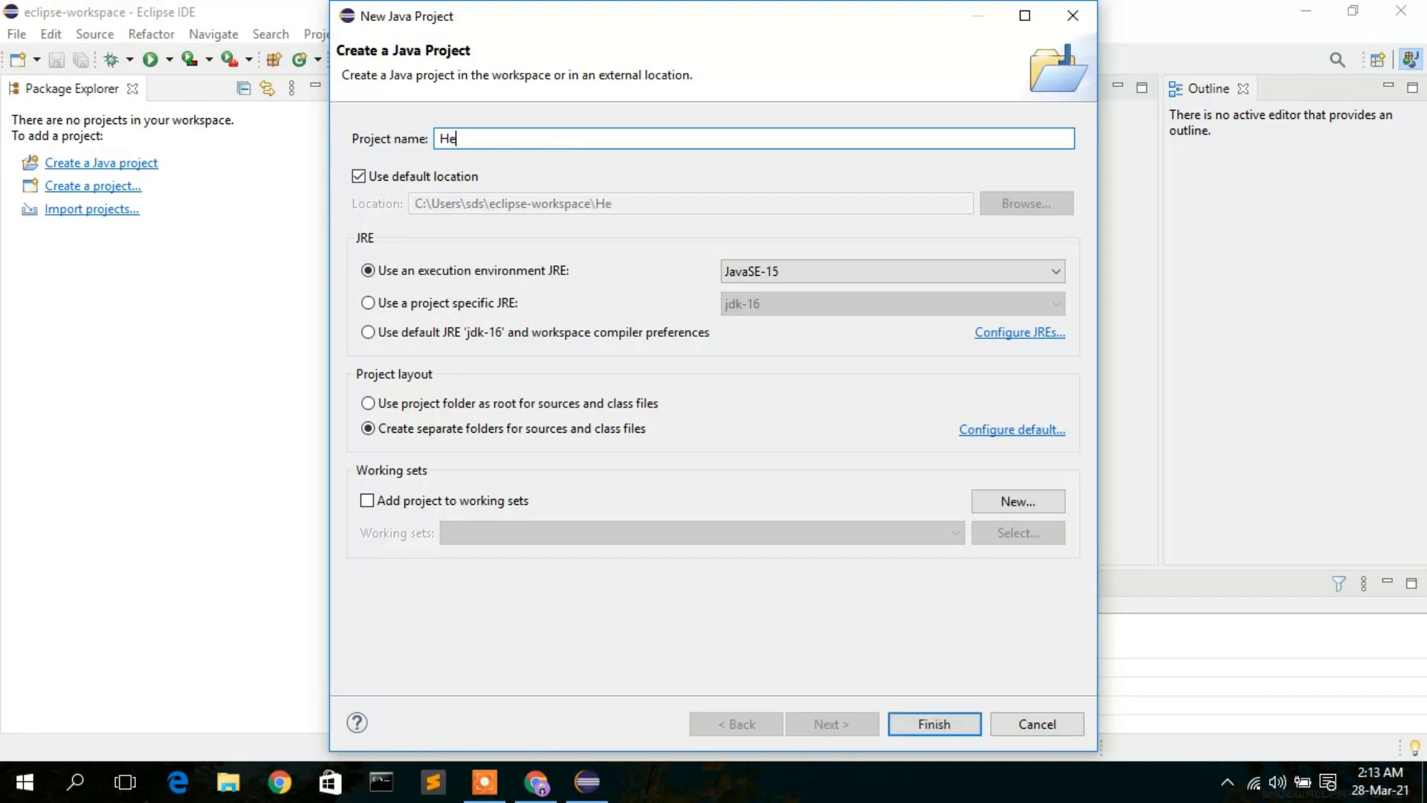
text(lloWor)
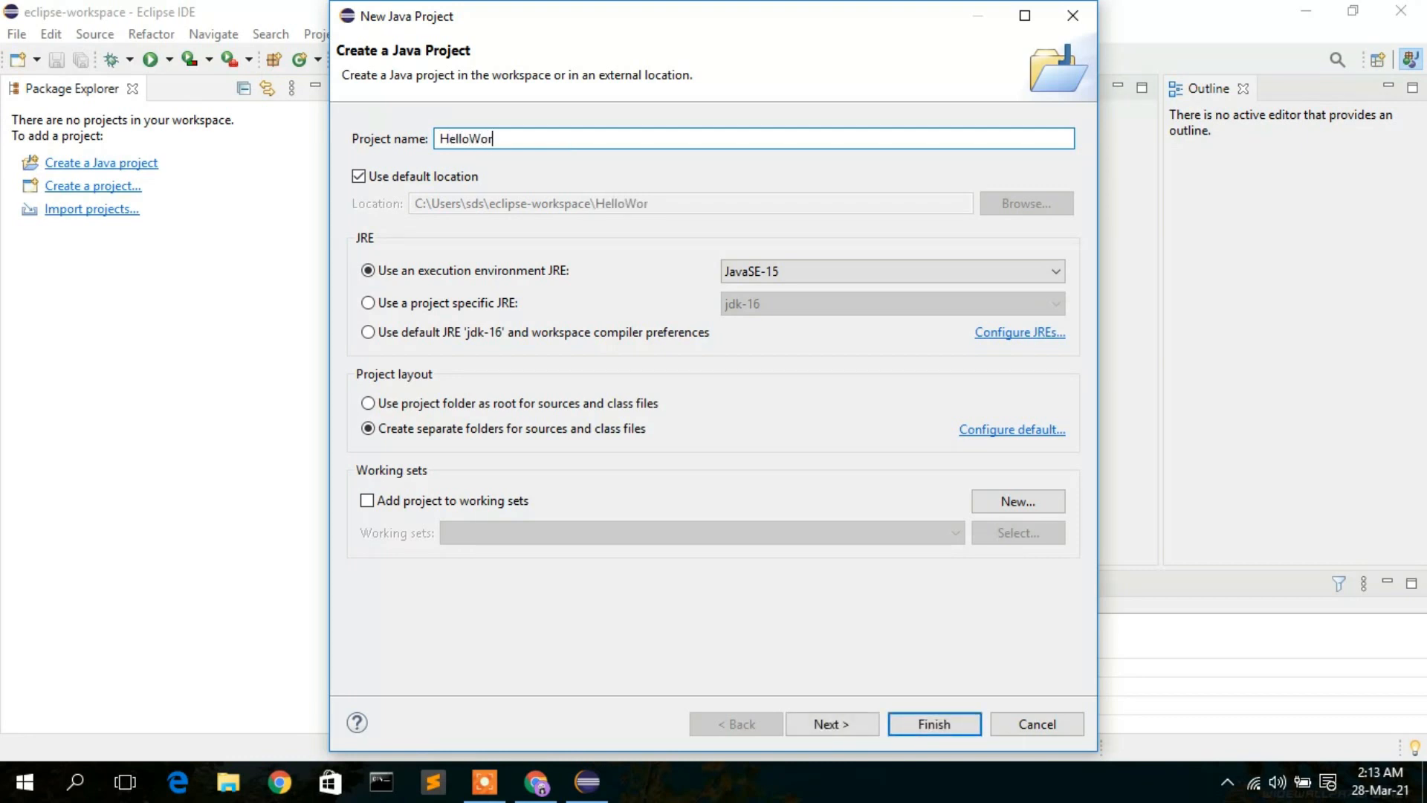
text(ldApp)
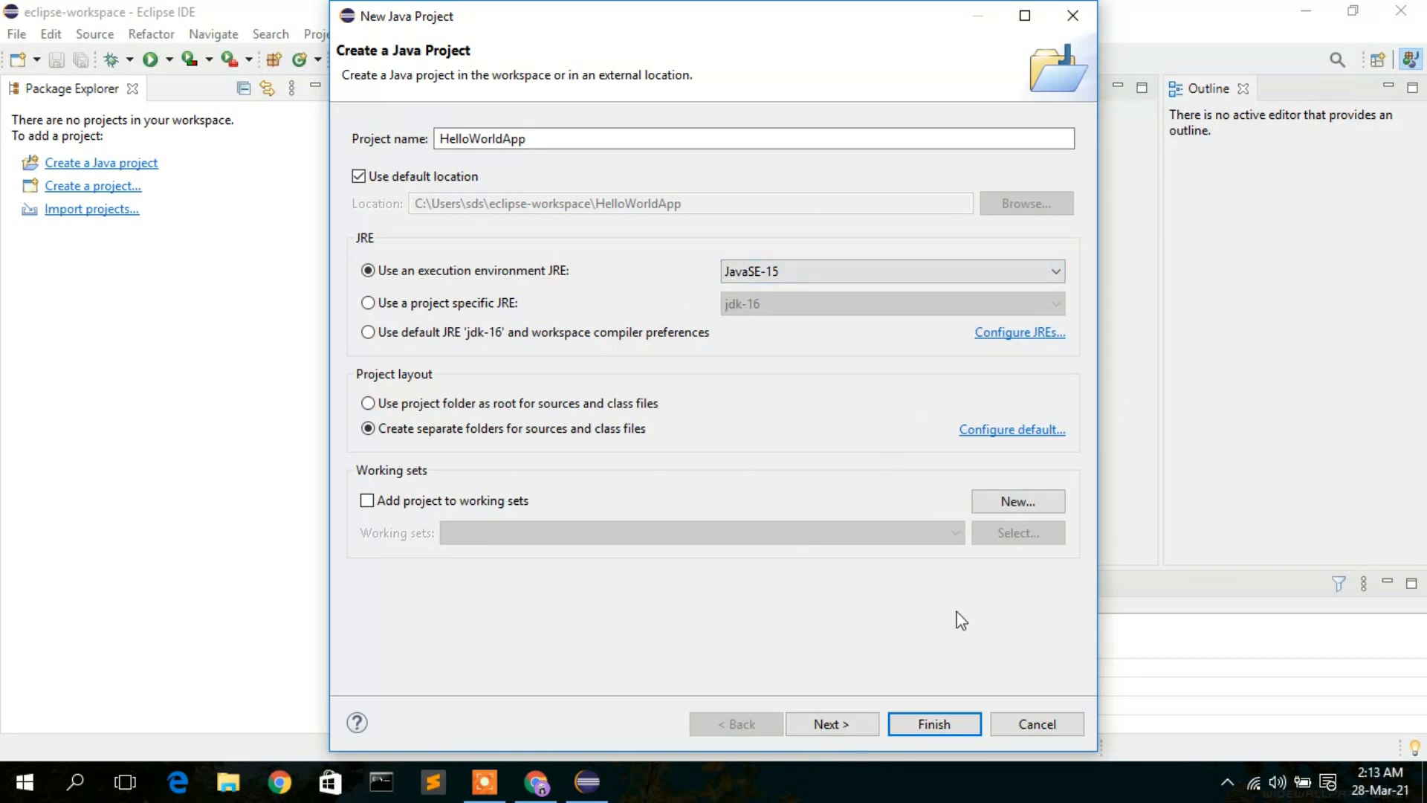
click(952, 729)
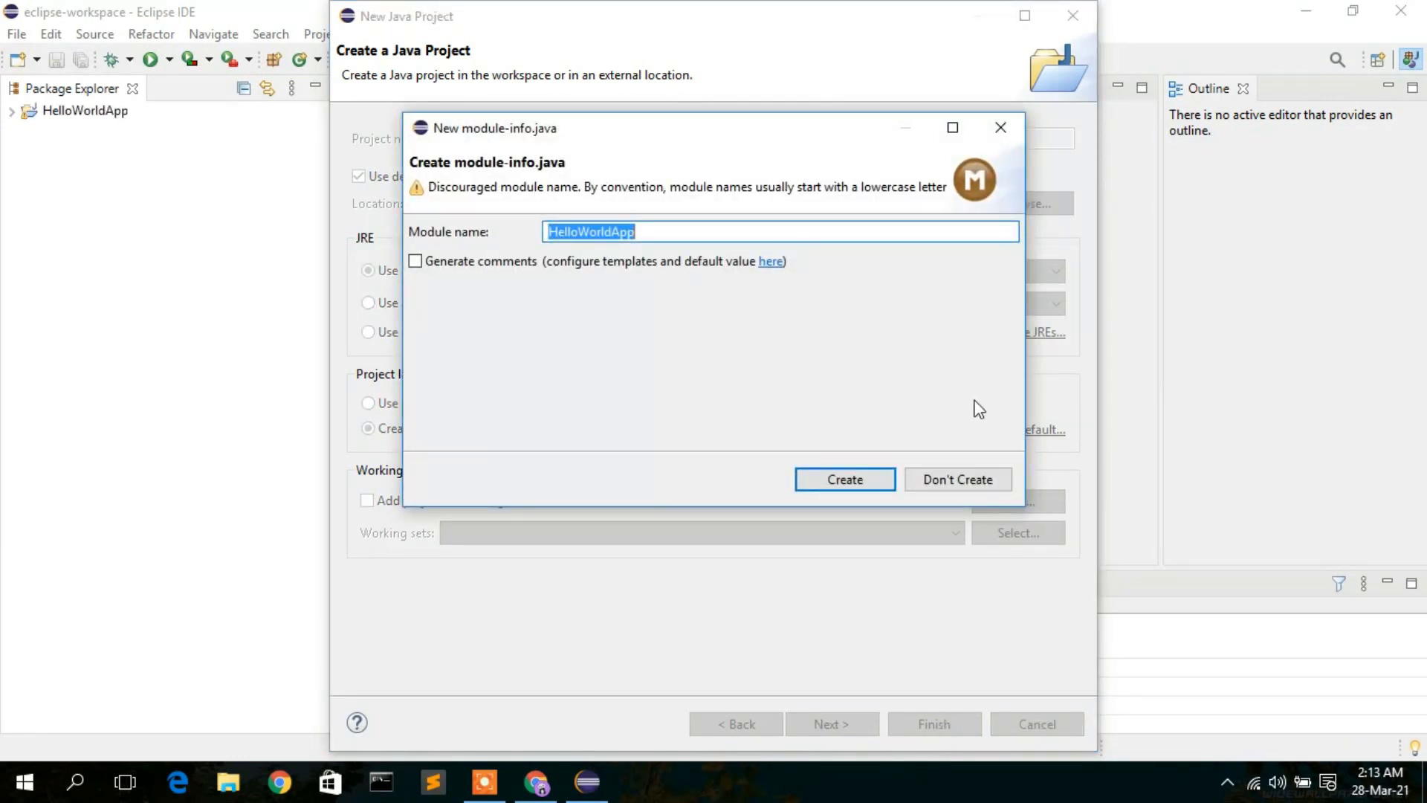
click(971, 483)
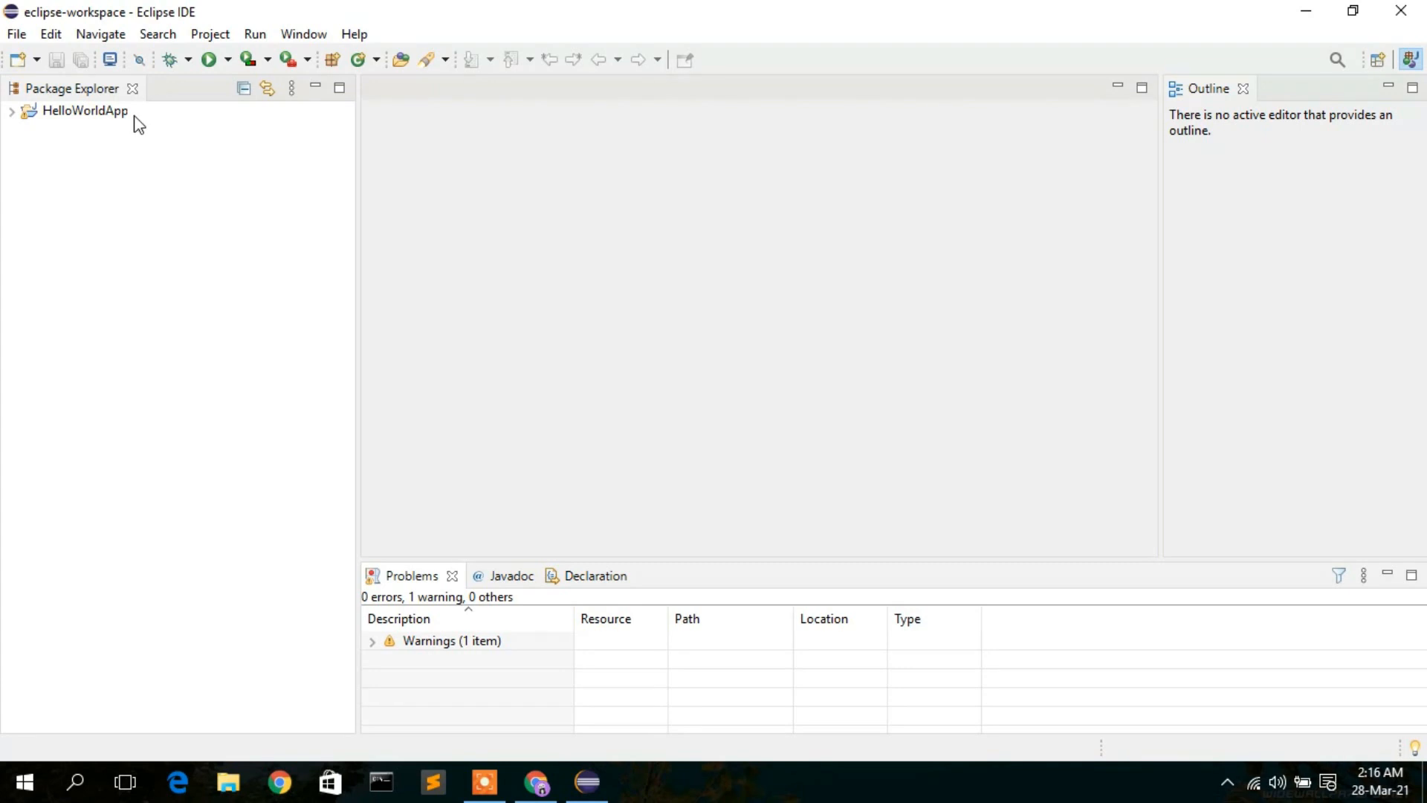
Step: Create a public class HelloWorld in the project's src folder, including the public static void main(String[] args) method stub
click(12, 111)
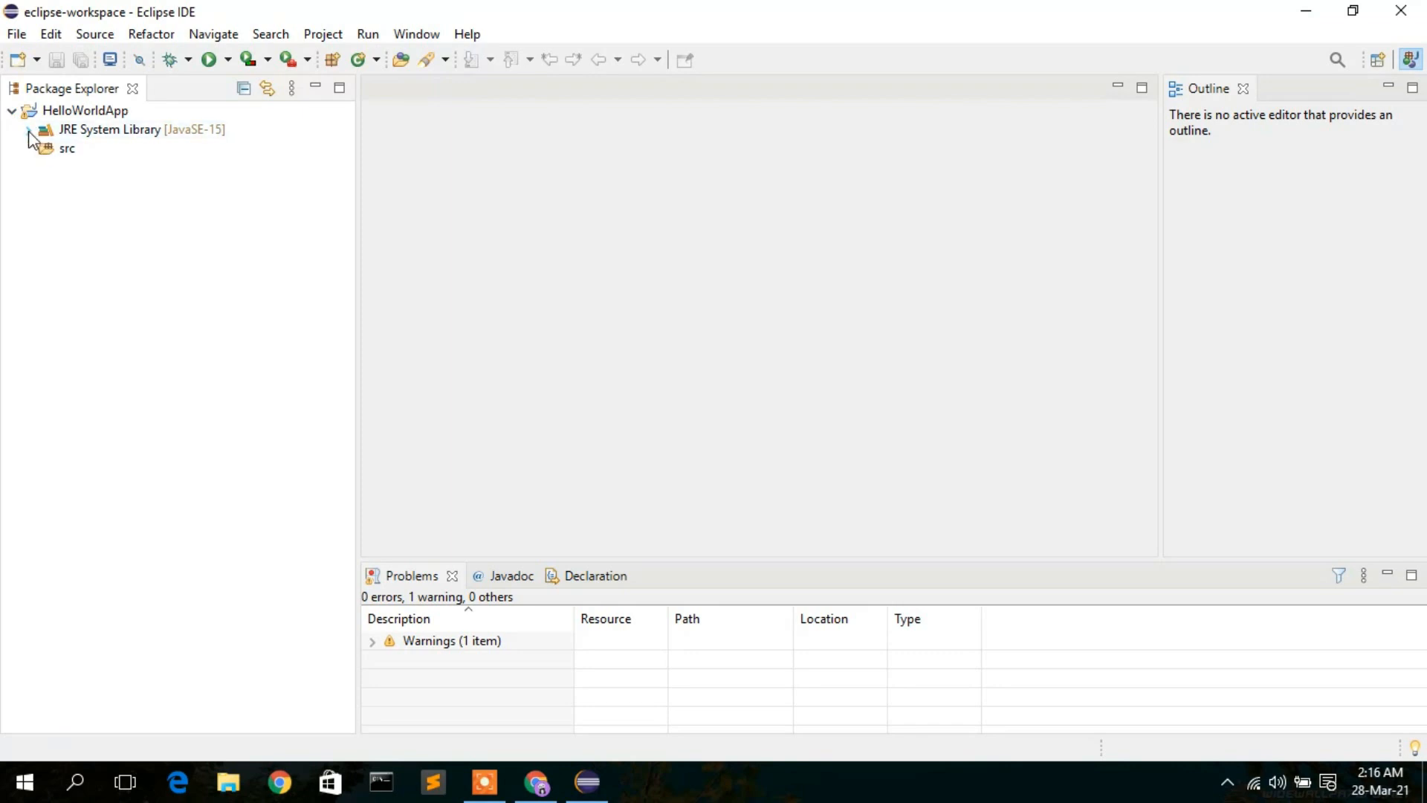
click(60, 154)
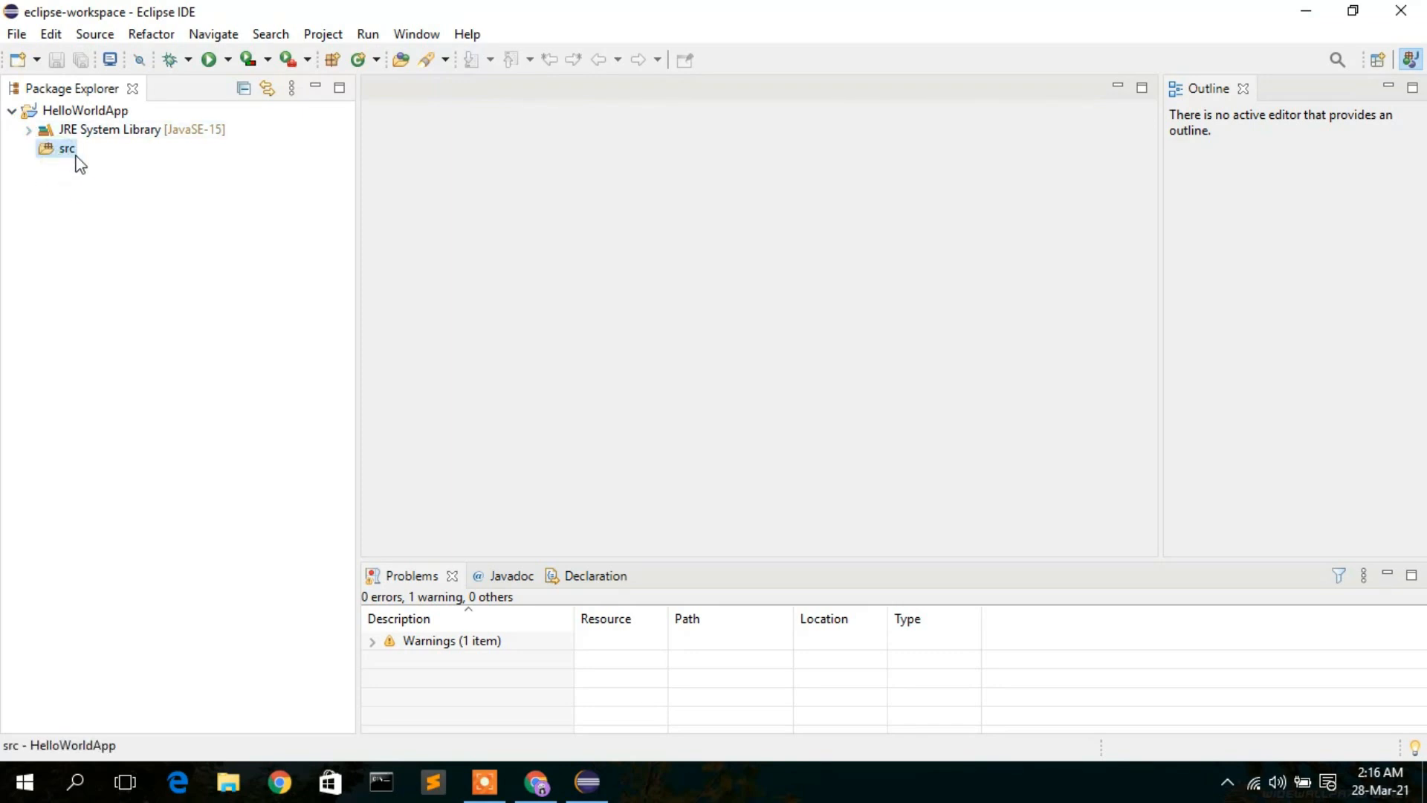
right_click(66, 159)
mouse_move(121, 173)
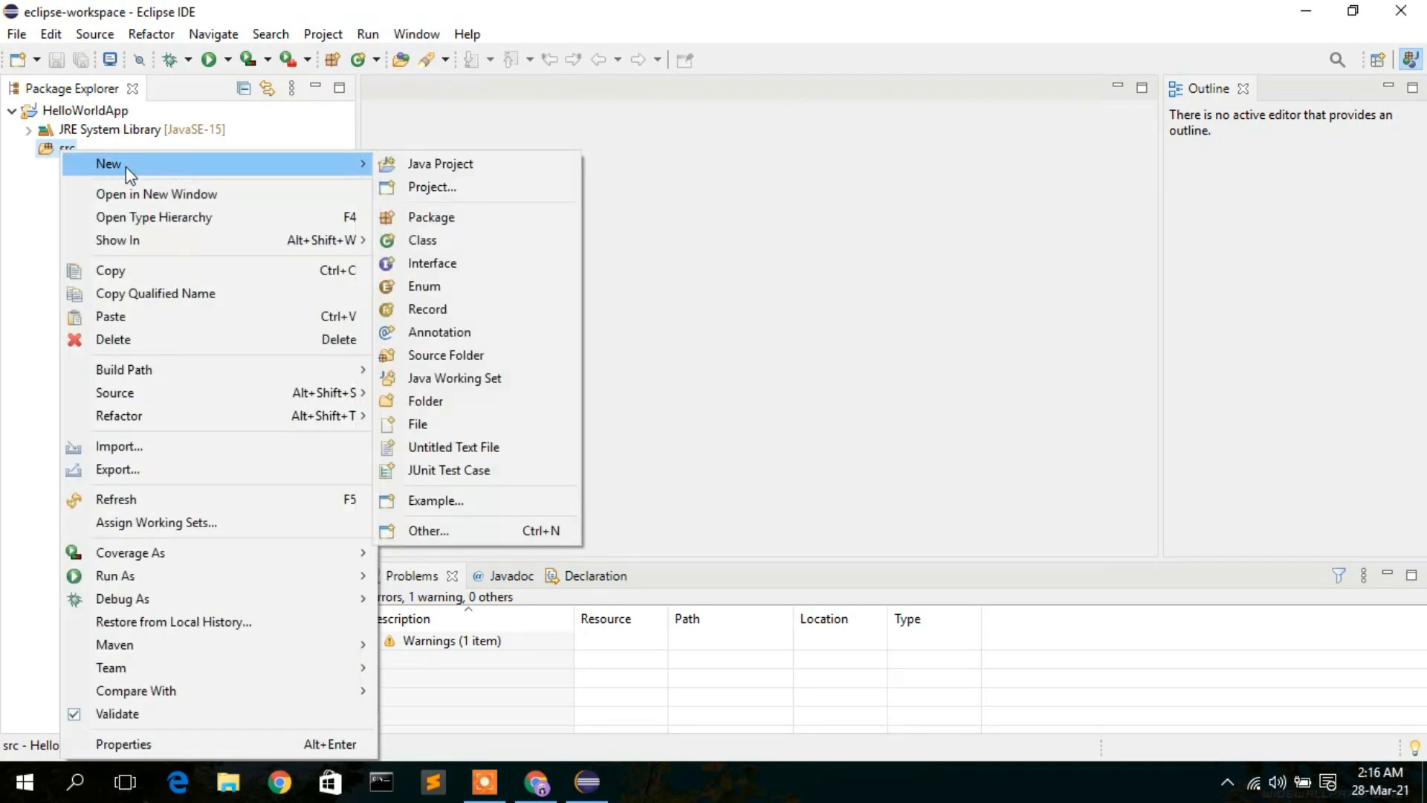
click(444, 240)
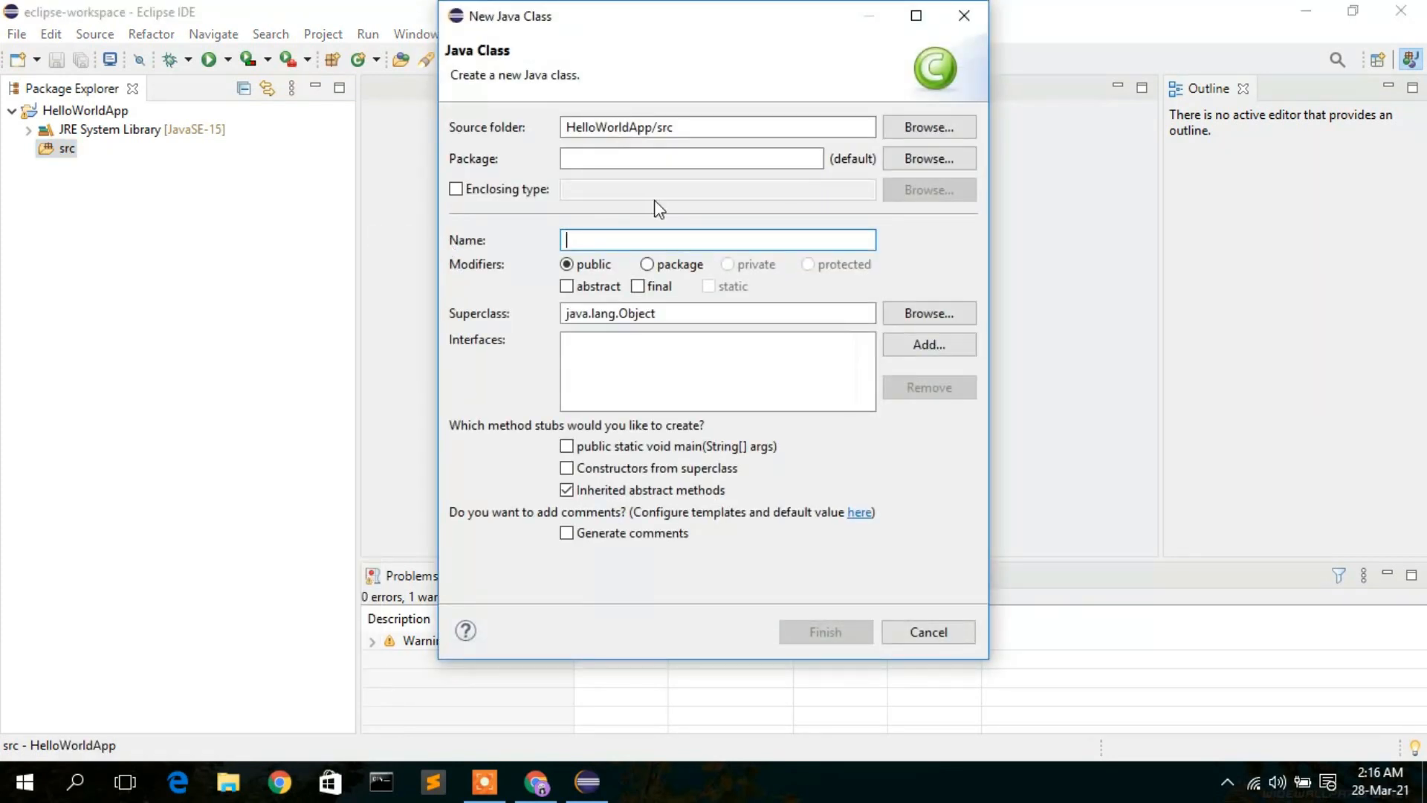
text(HelloWorld)
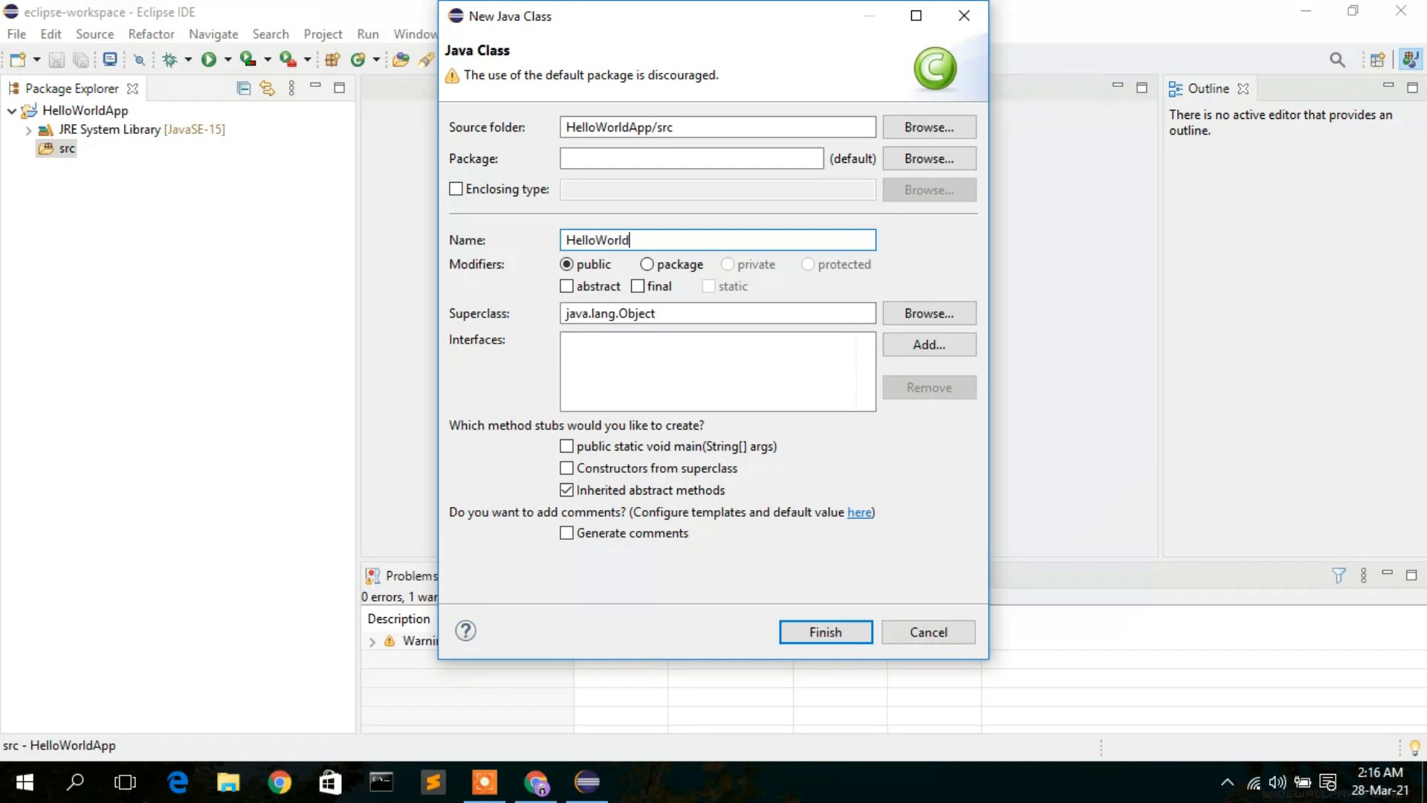
click(617, 449)
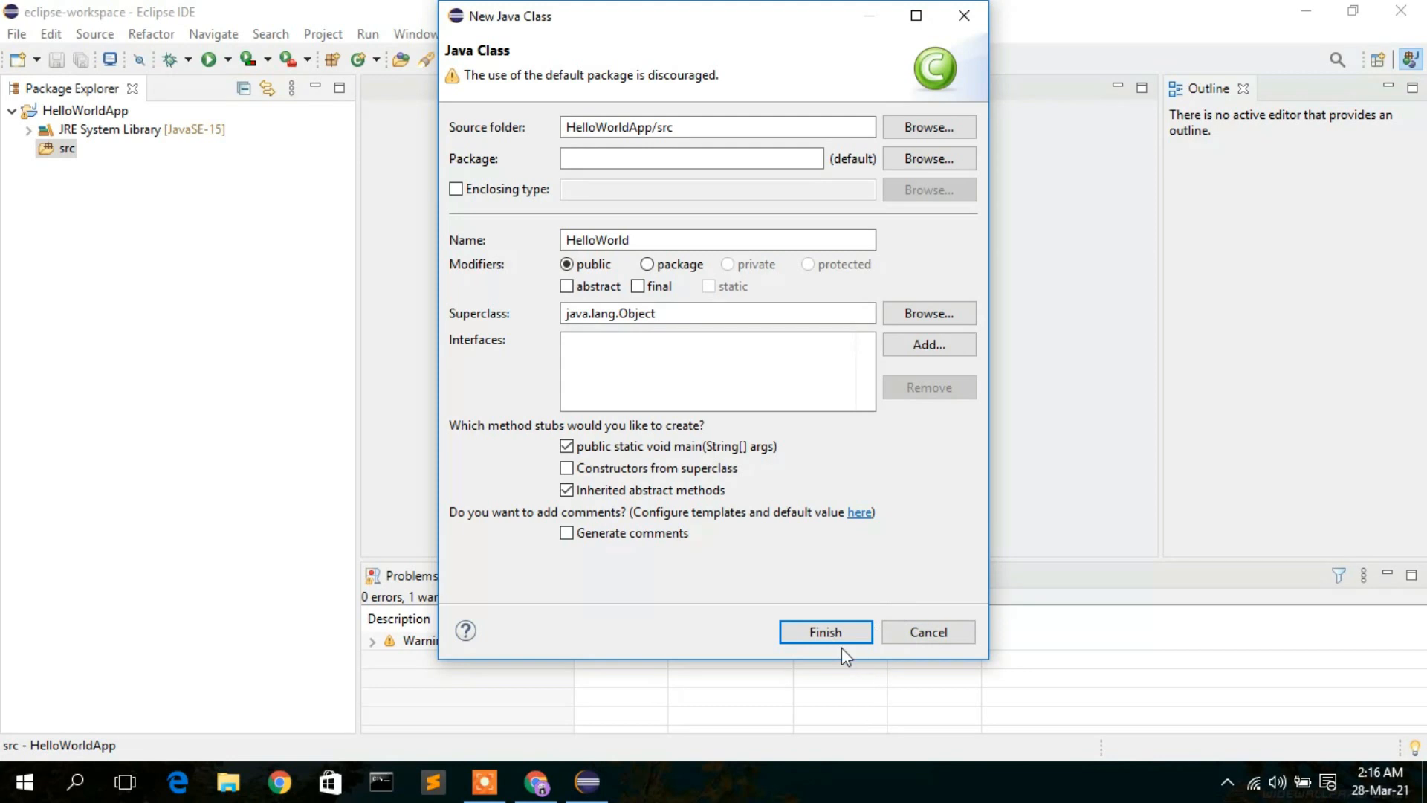
click(826, 632)
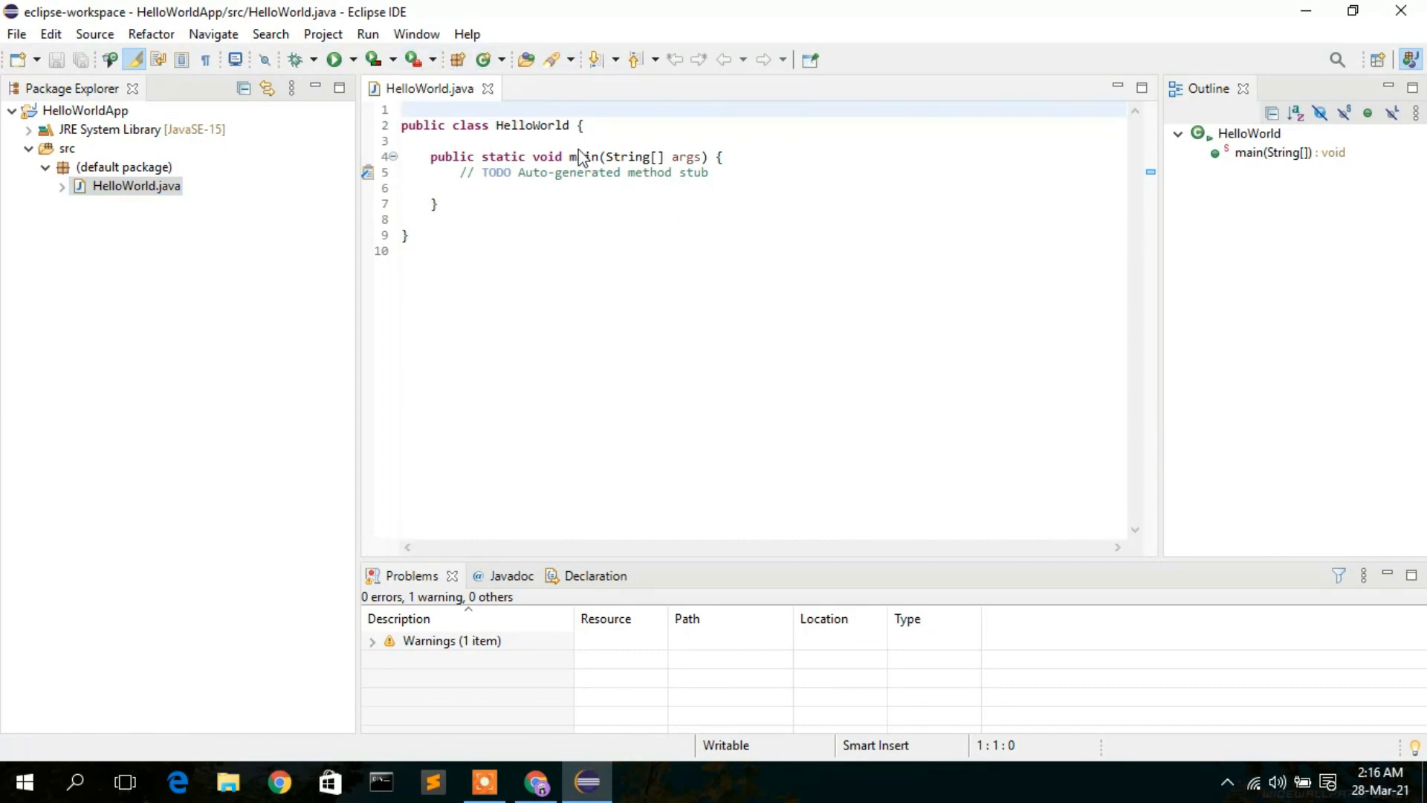
Step: Add the statement System.out.println("Hello World!!"); below the TODO comment in the main method
click(726, 174)
key(Return)
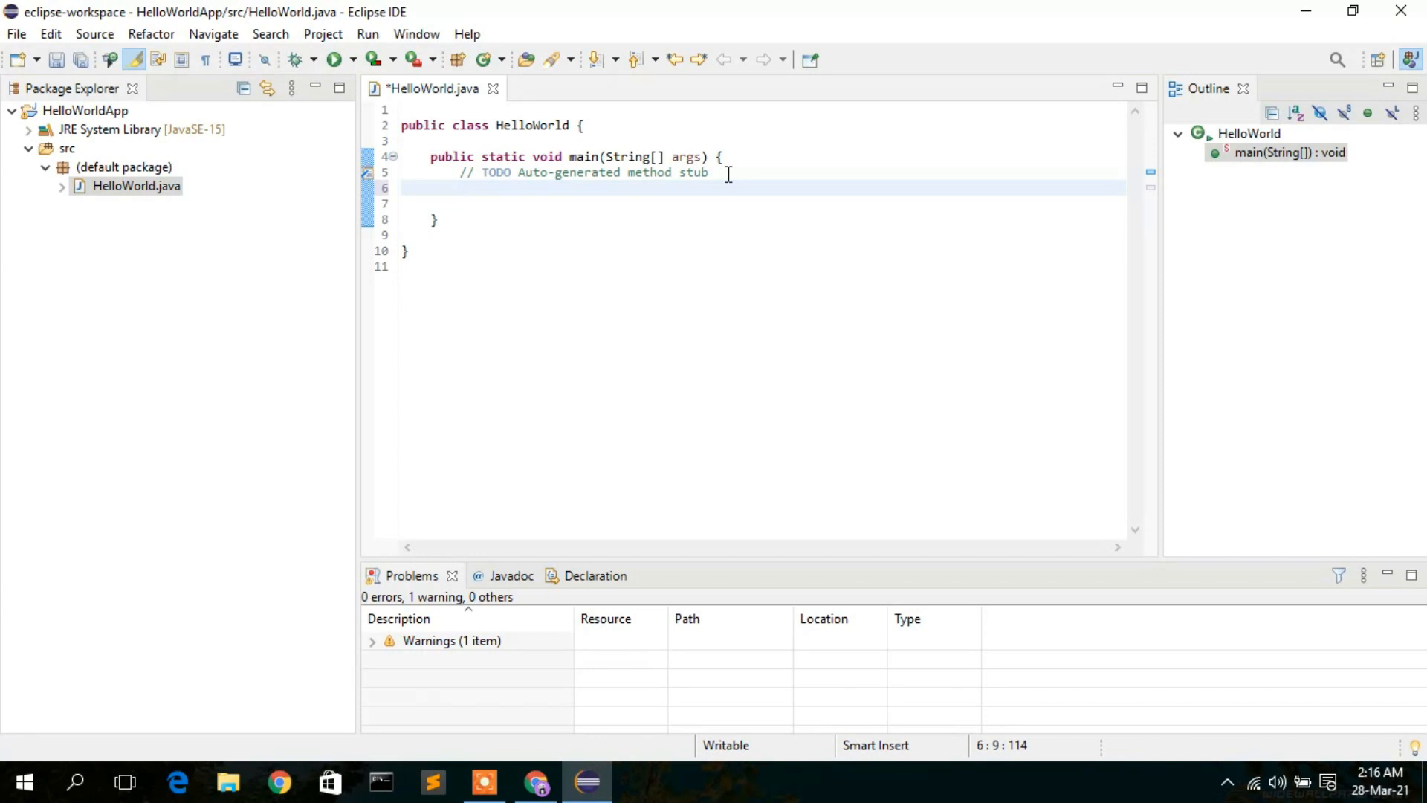
text(System.out)
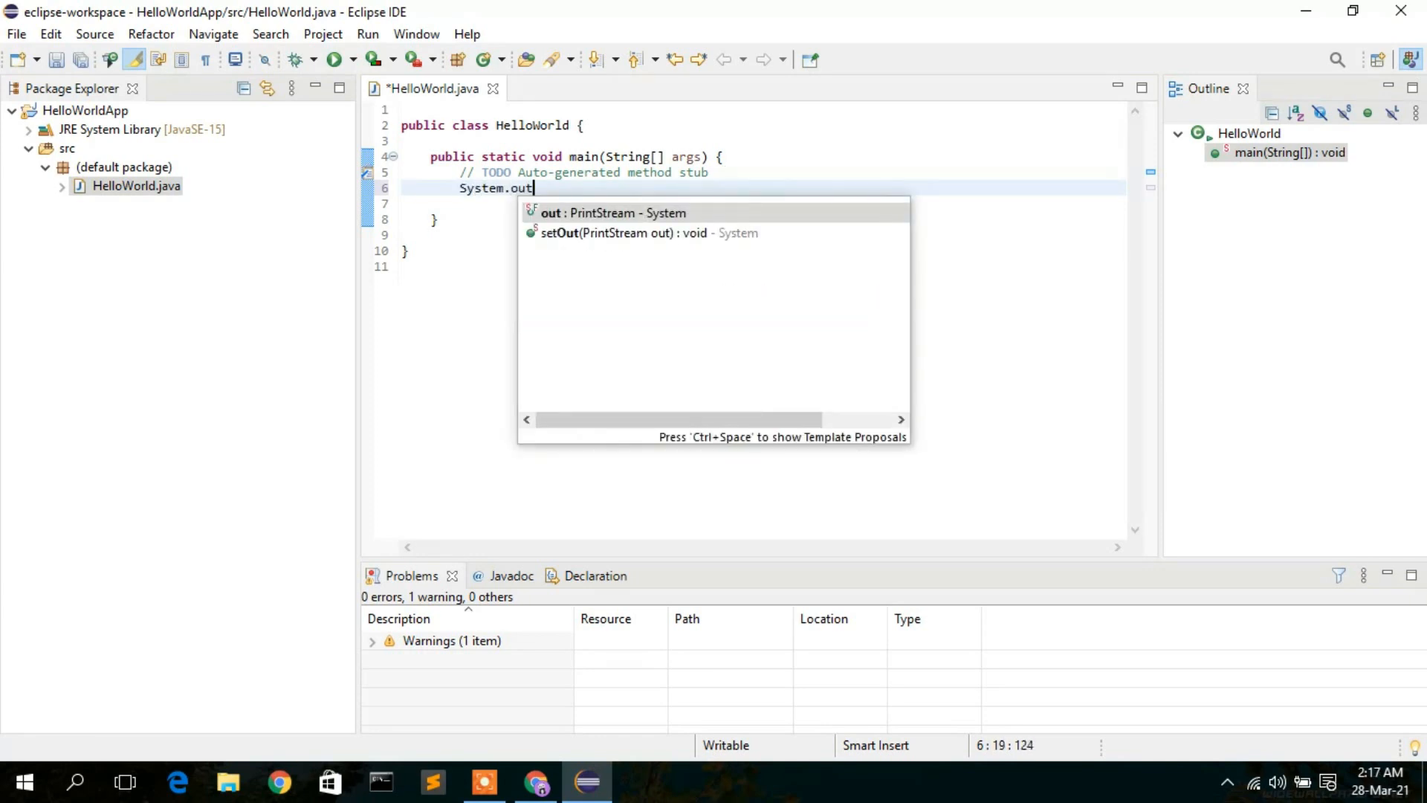
text(.printkln)
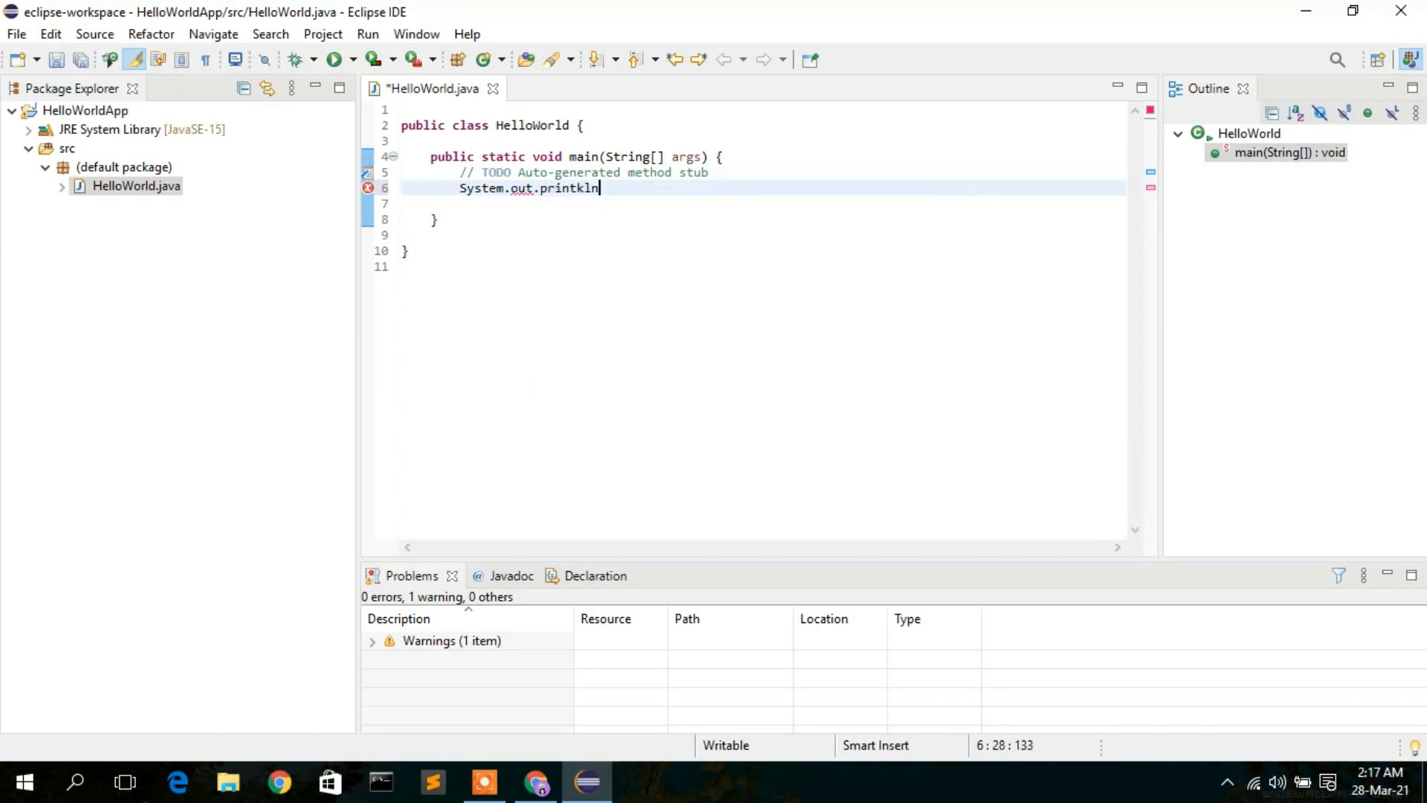
key(BackSpace)
key(BackSpace)
text(ln("Hello World!!)
key(Right)
key(Right)
text(;)
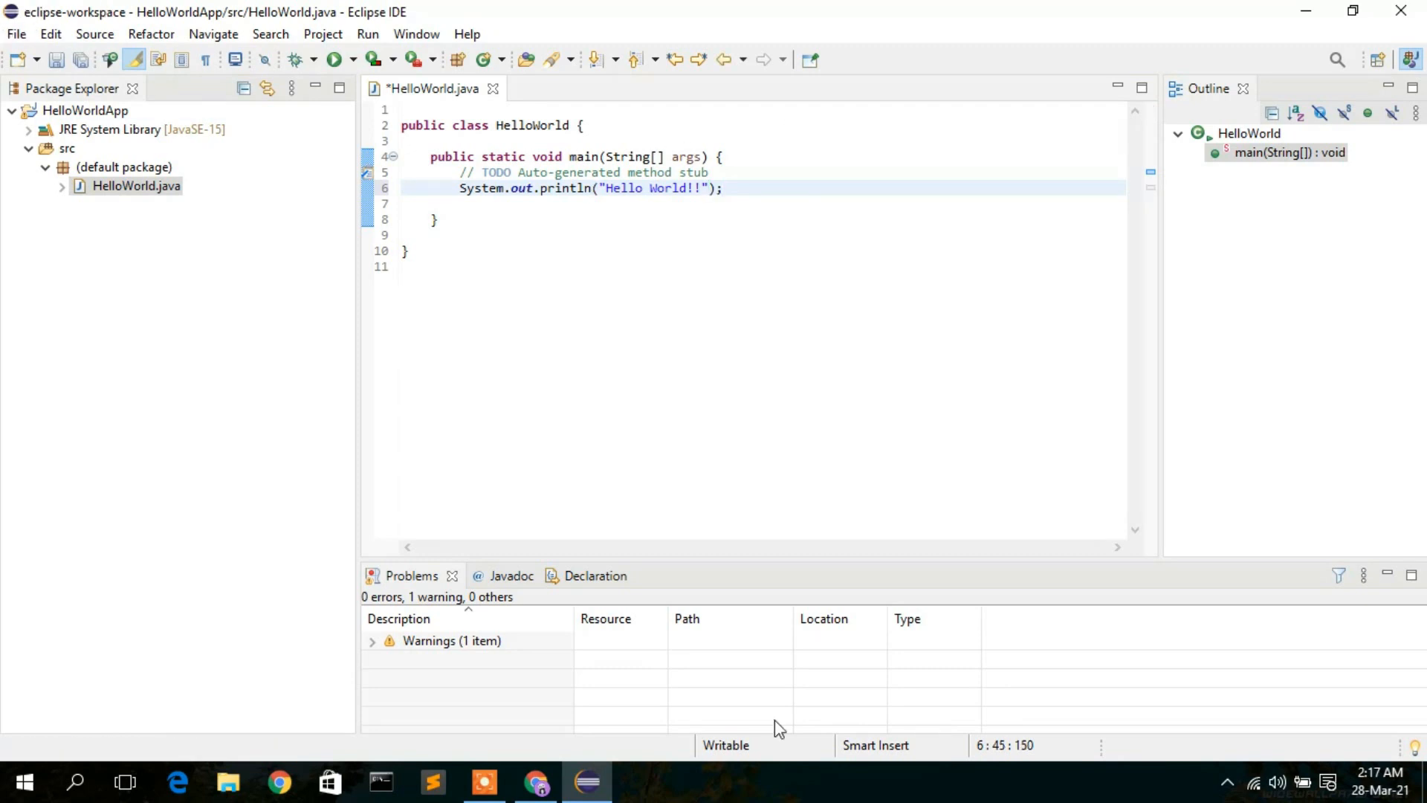
Step: Save and run HelloWorld.java, and compare its console output with the println statement
click(80, 60)
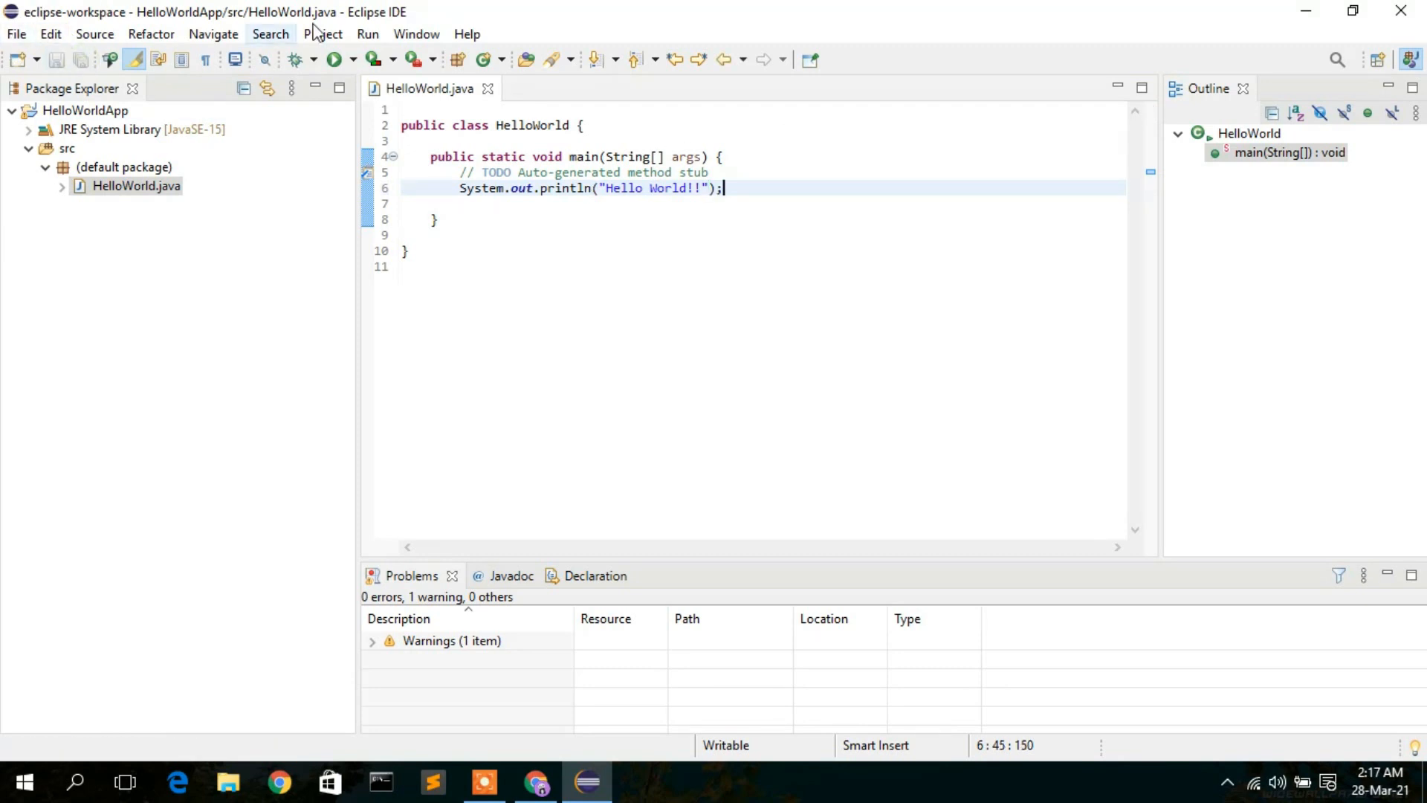
click(334, 61)
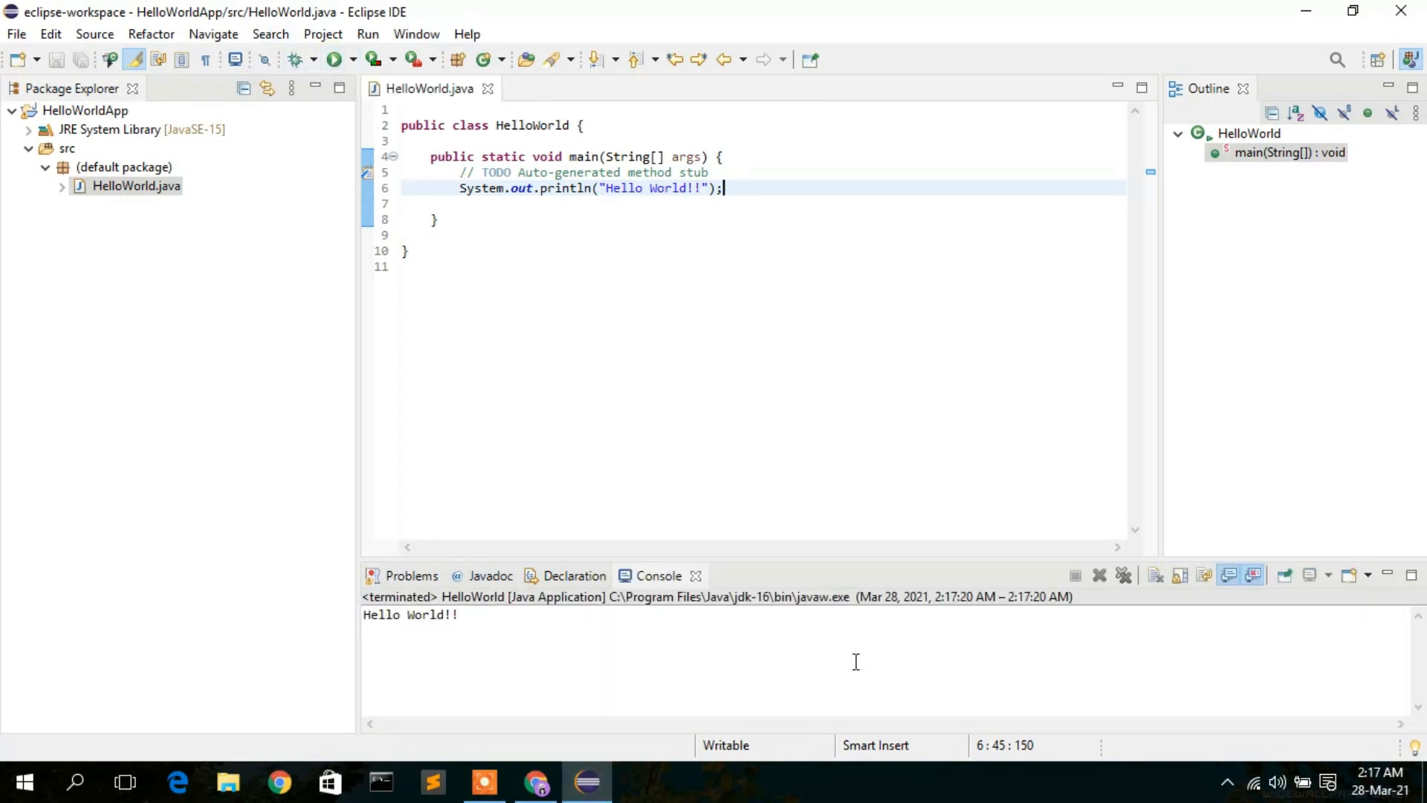
drag(484, 615, 338, 615)
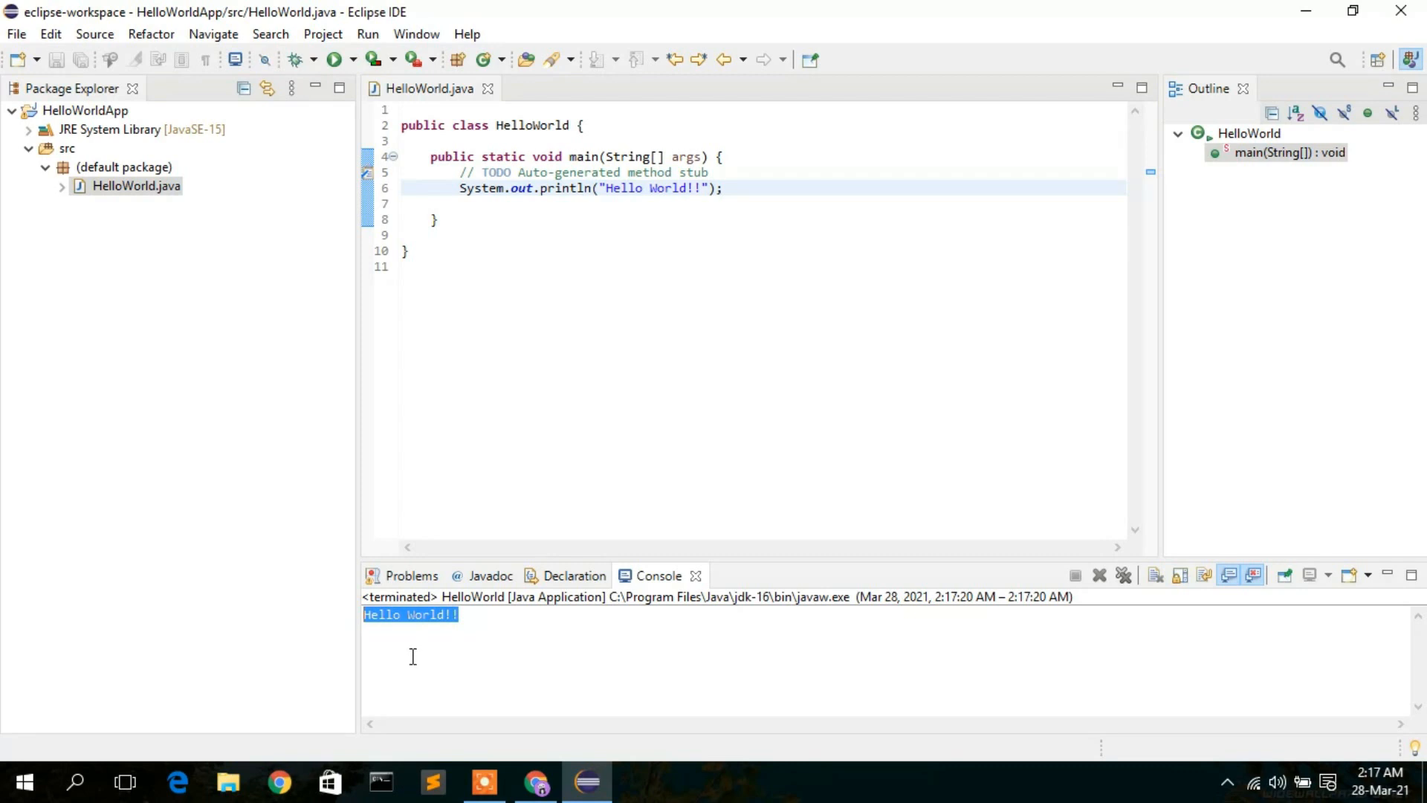
drag(490, 615, 305, 605)
drag(455, 190, 732, 191)
click(688, 270)
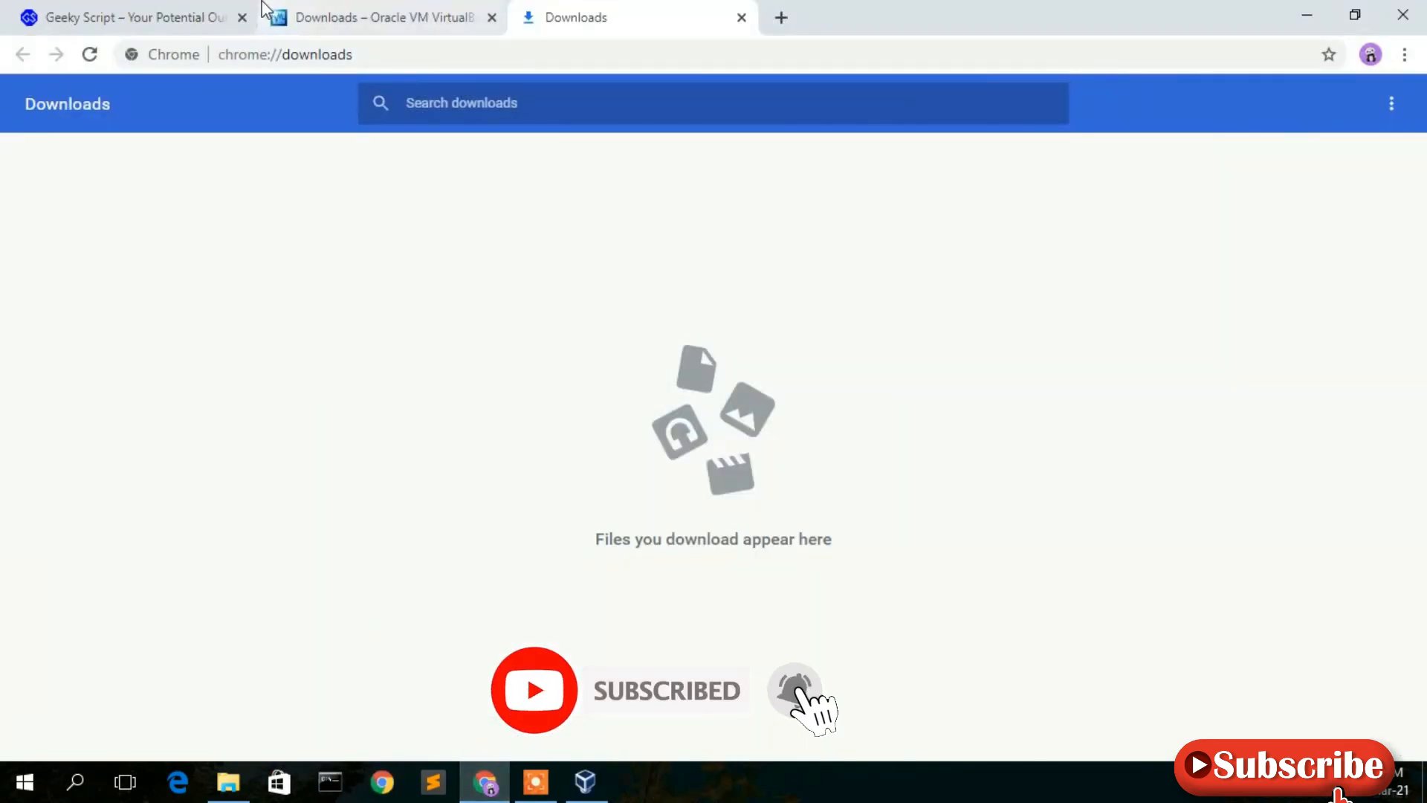
Step: Switch to the Geeky Script website in Chrome and look through its home page
click(88, 9)
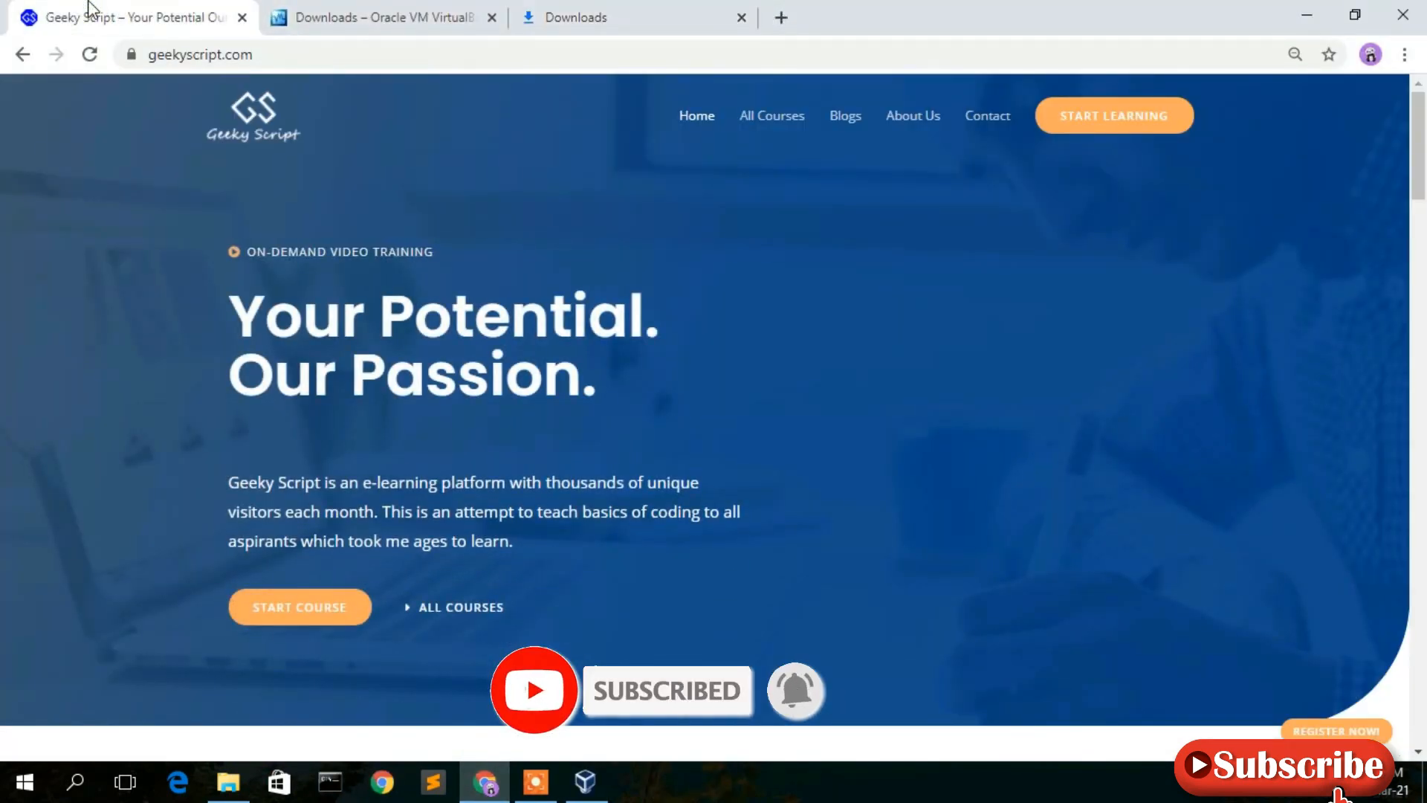
drag(1418, 119, 1424, 420)
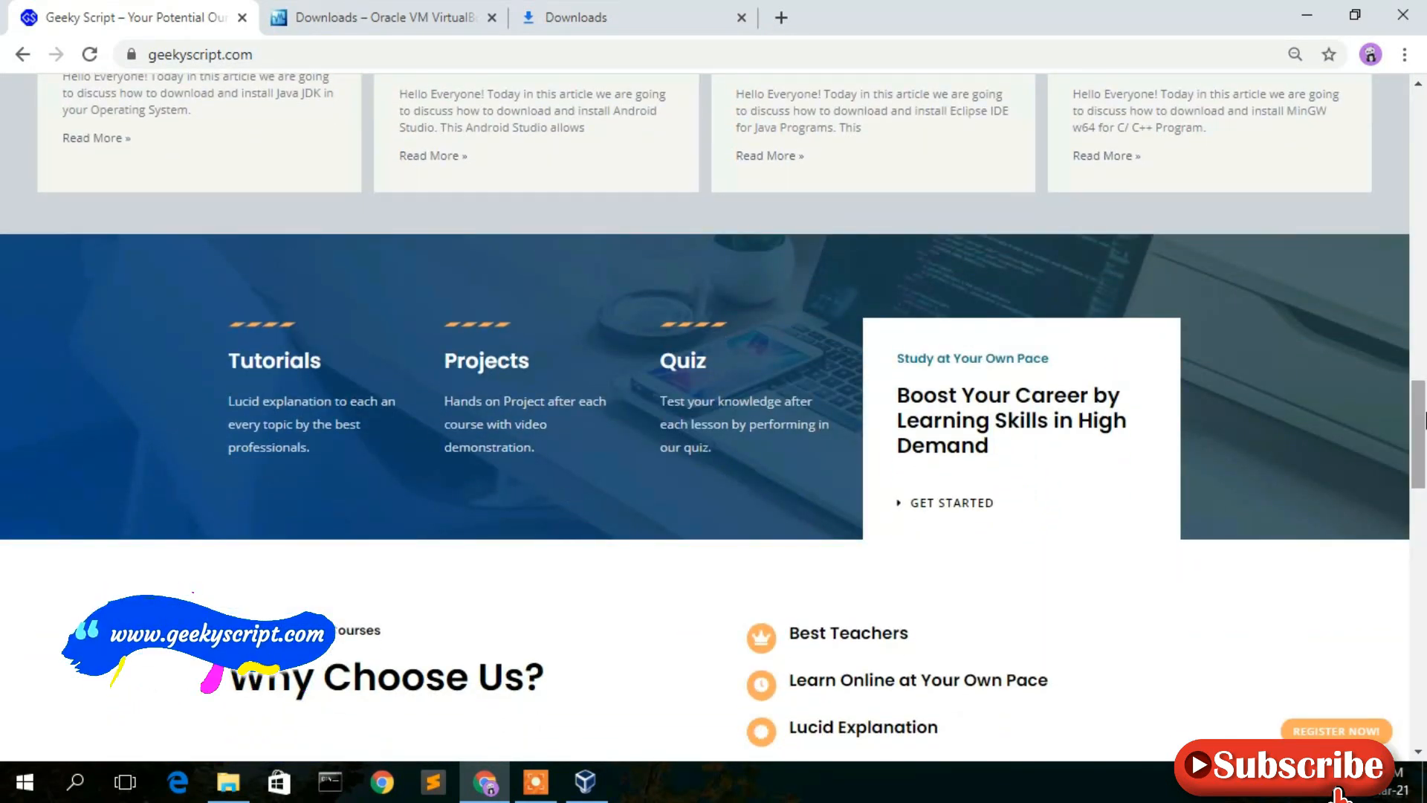